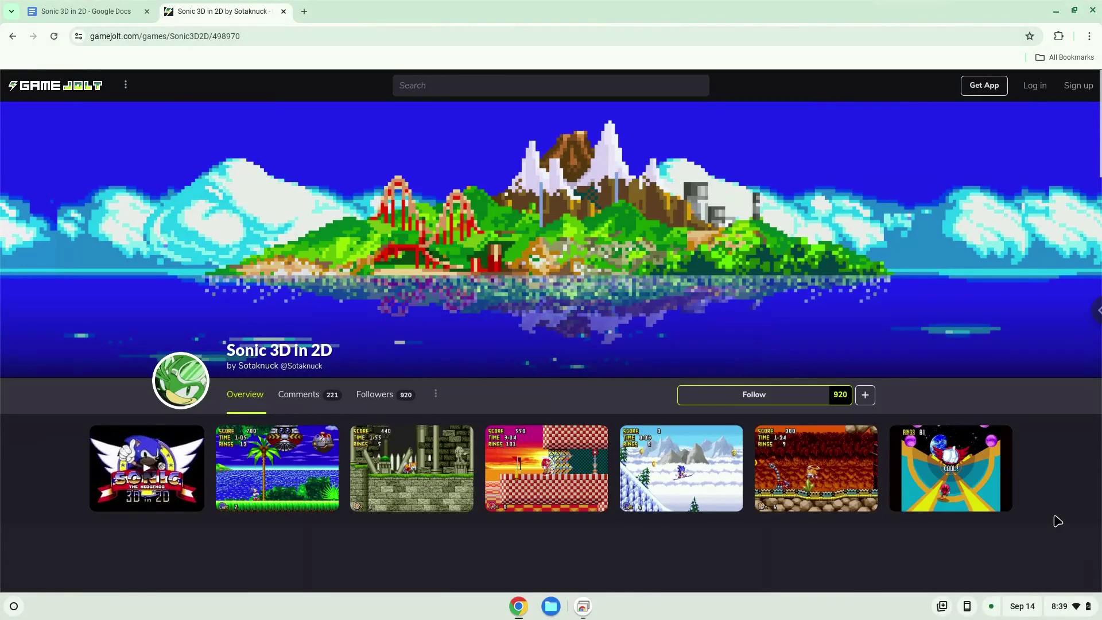
Open the Quick Settings panel from the shelf clock area.
left_click(1076, 607)
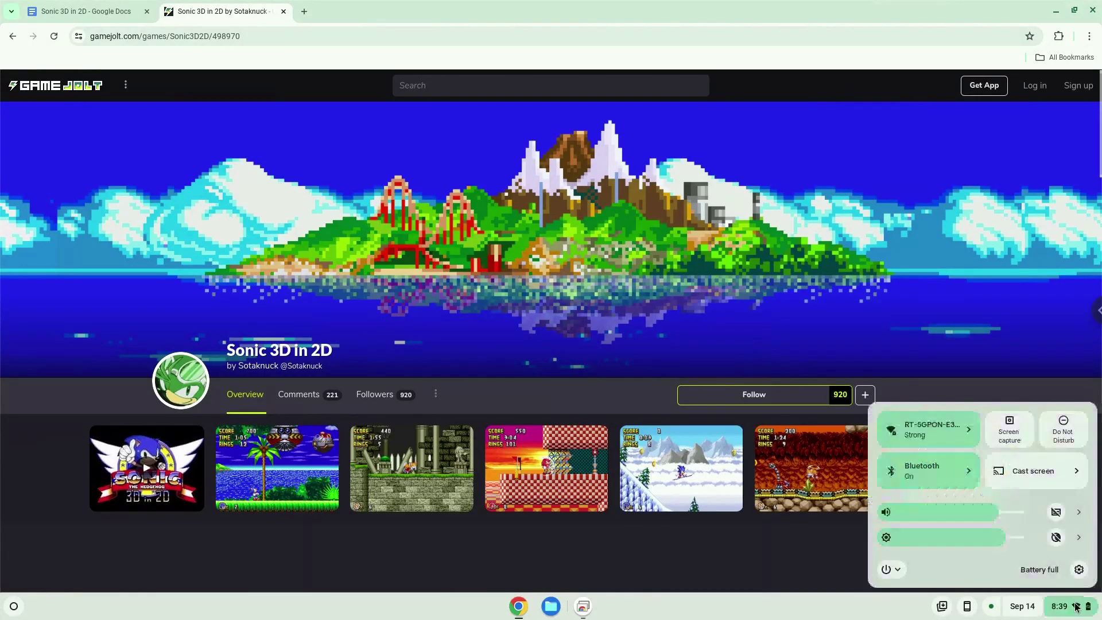
Install the Linux development environment from About ChromeOS with the recommended 10 GB disk, then close its terminal.
left_click(1080, 570)
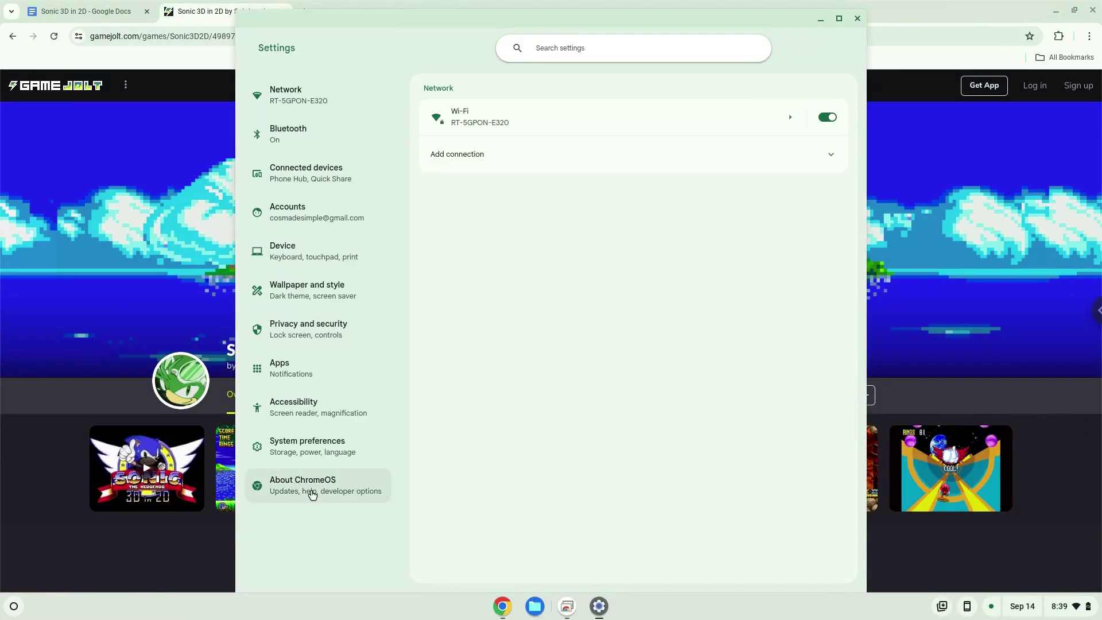
left_click(311, 495)
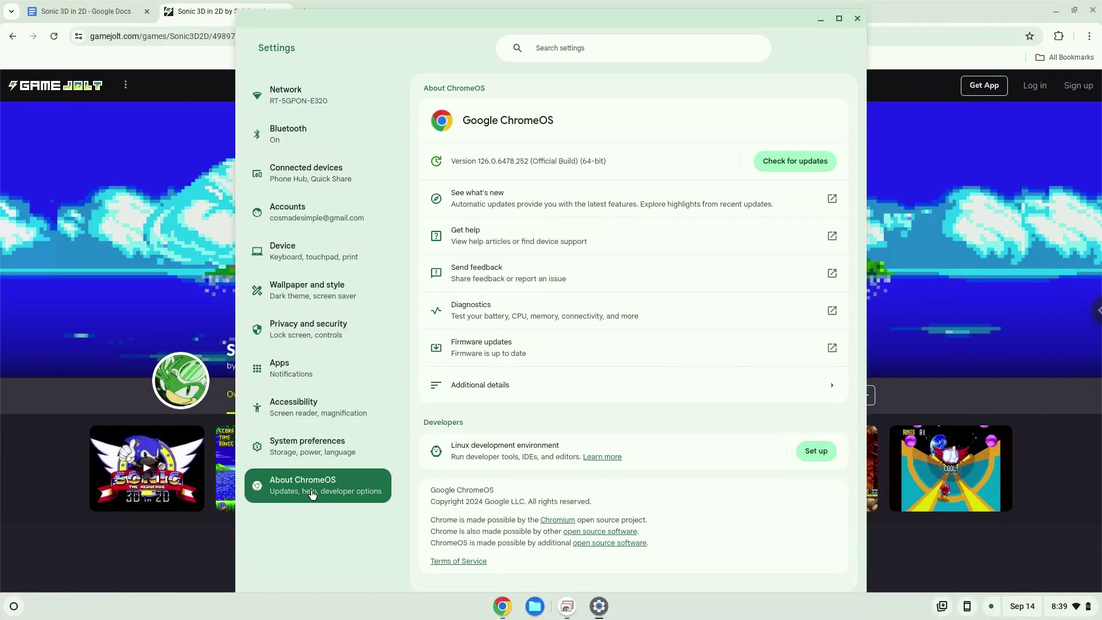
left_click(814, 451)
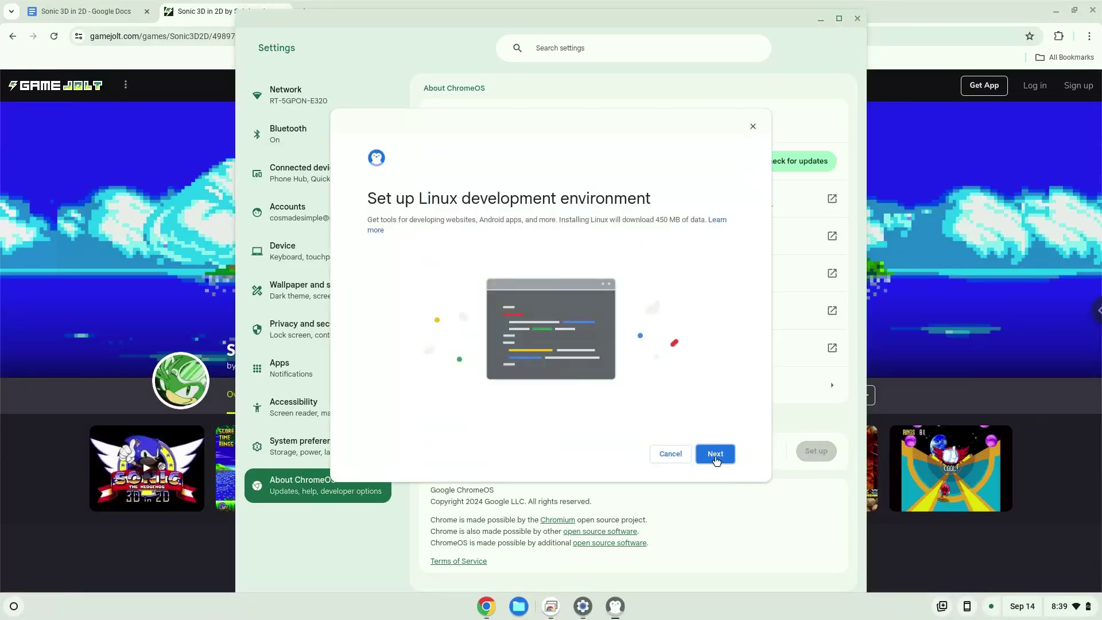
left_click(715, 454)
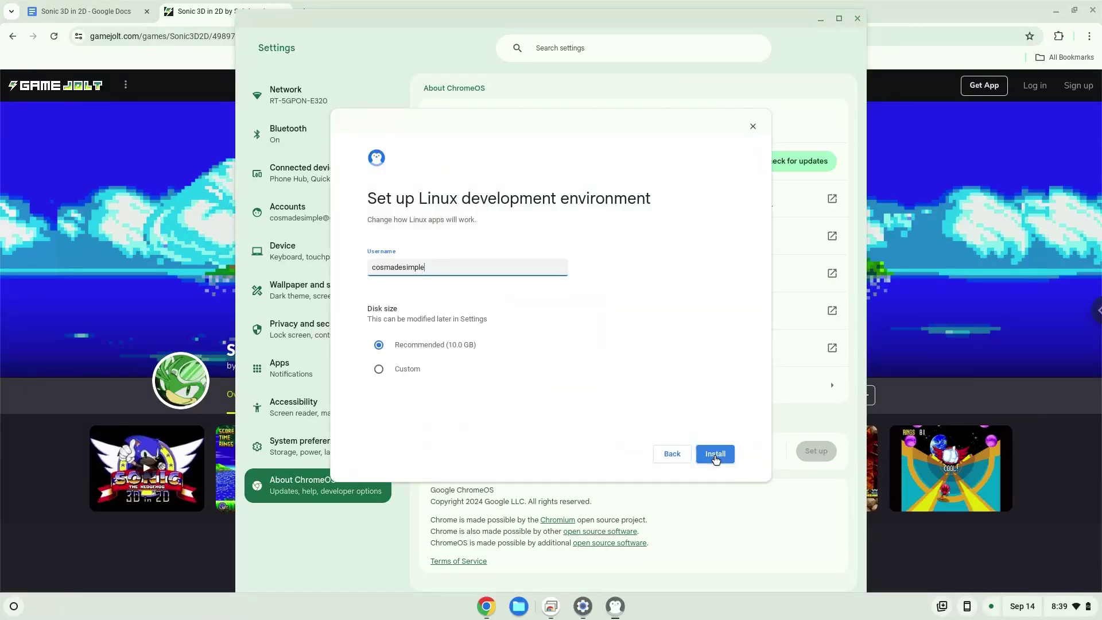
left_click(716, 454)
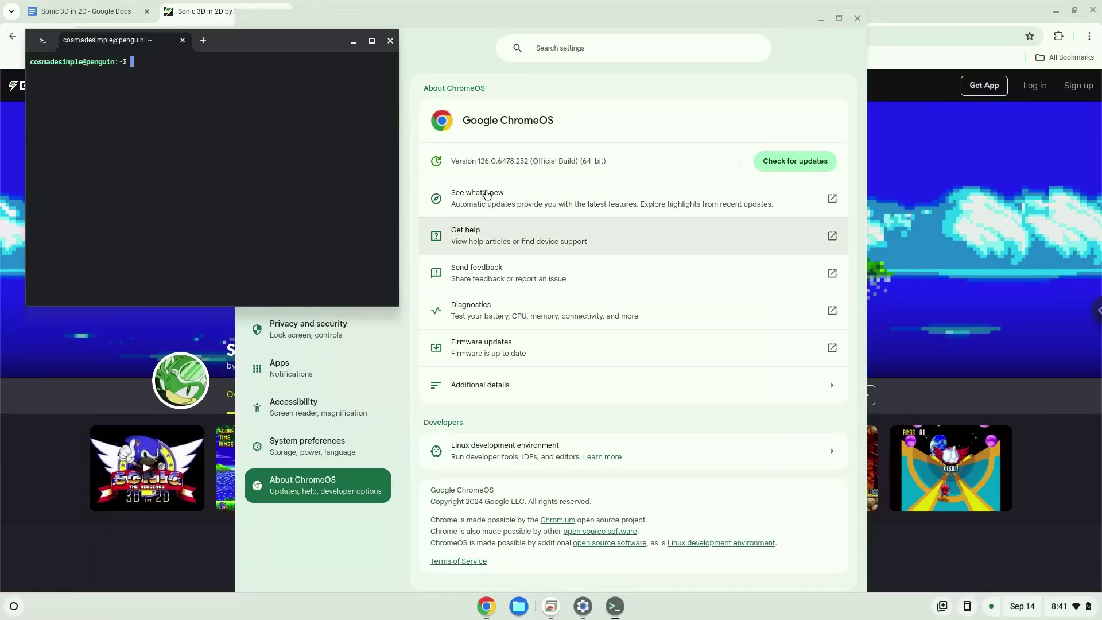
left_click(394, 43)
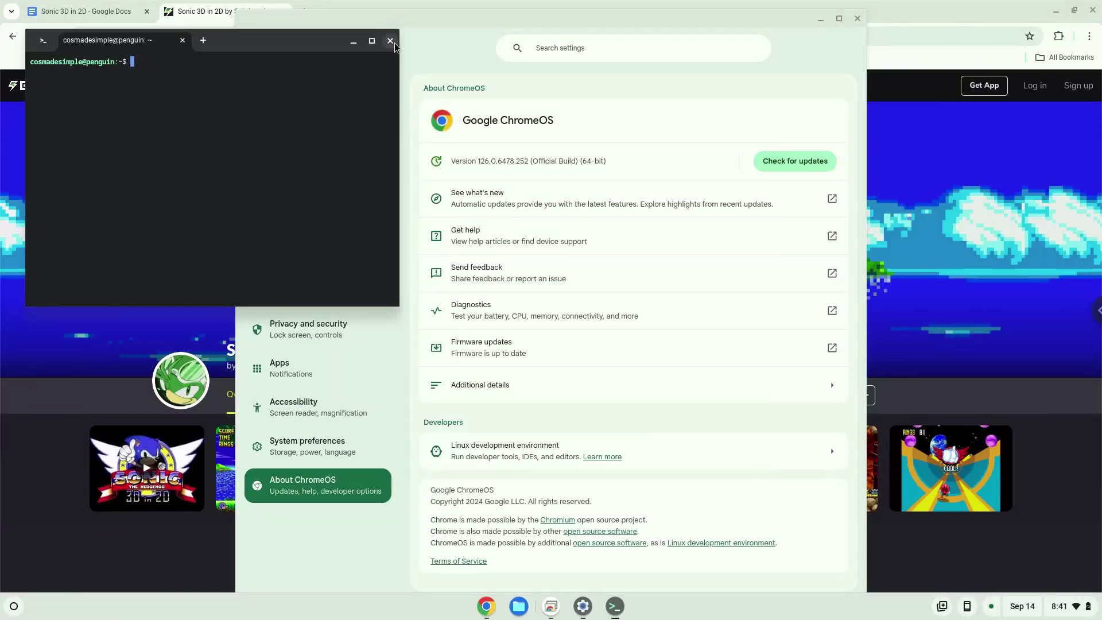
Close Settings and download s3d2d-1.34-21-01-24.zip from the Sonic 3D in 2D GameJolt page.
left_click(858, 20)
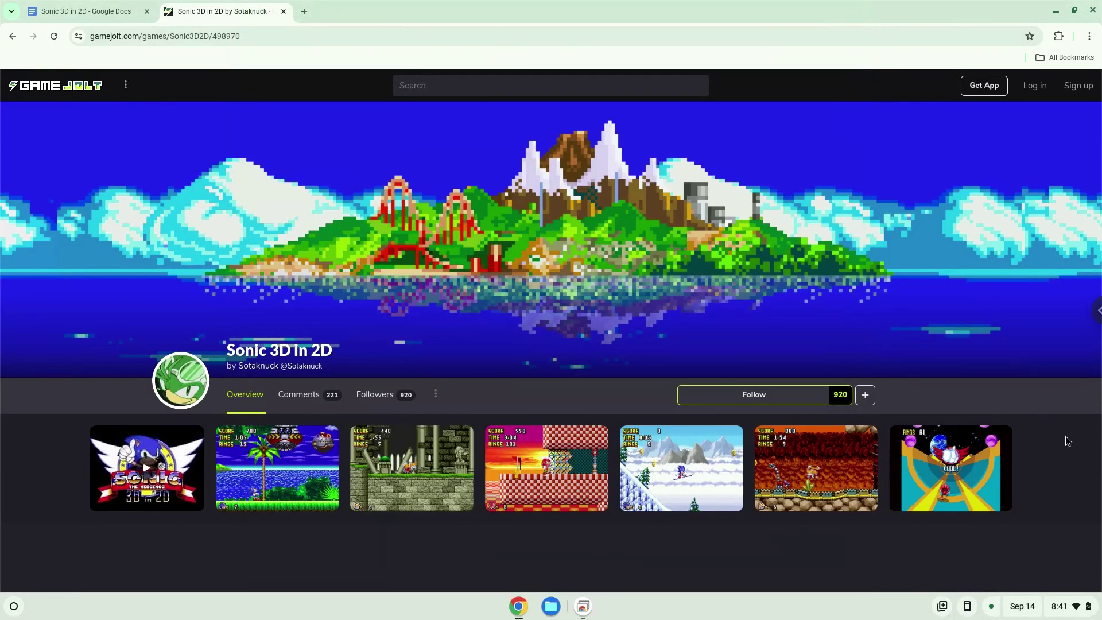
scroll(1067, 441, "down", 3)
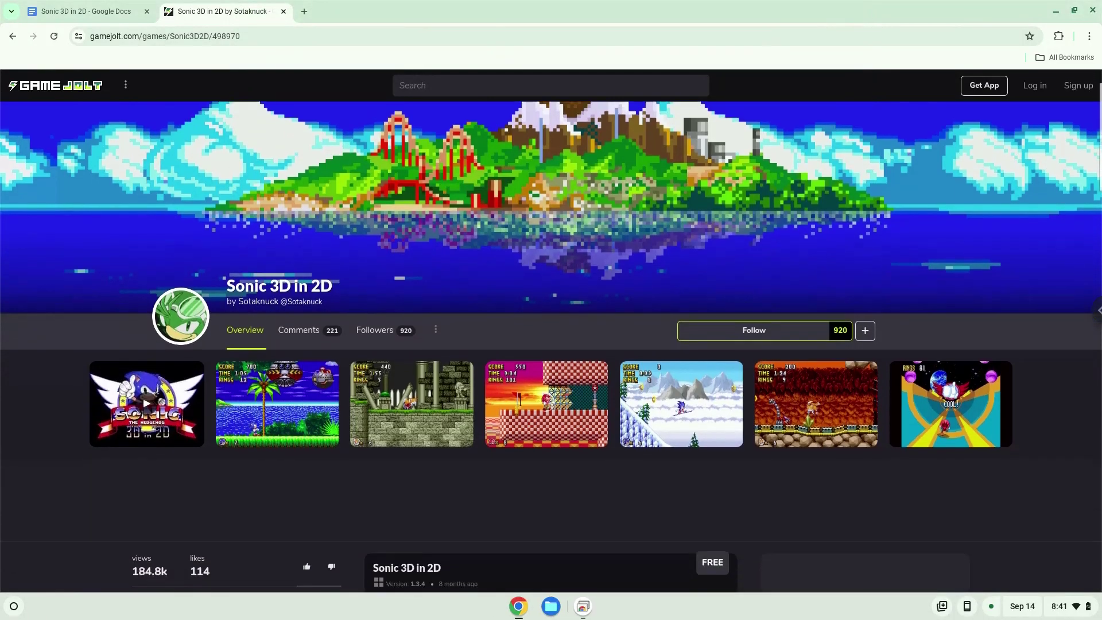
scroll(1068, 441, "down", 2)
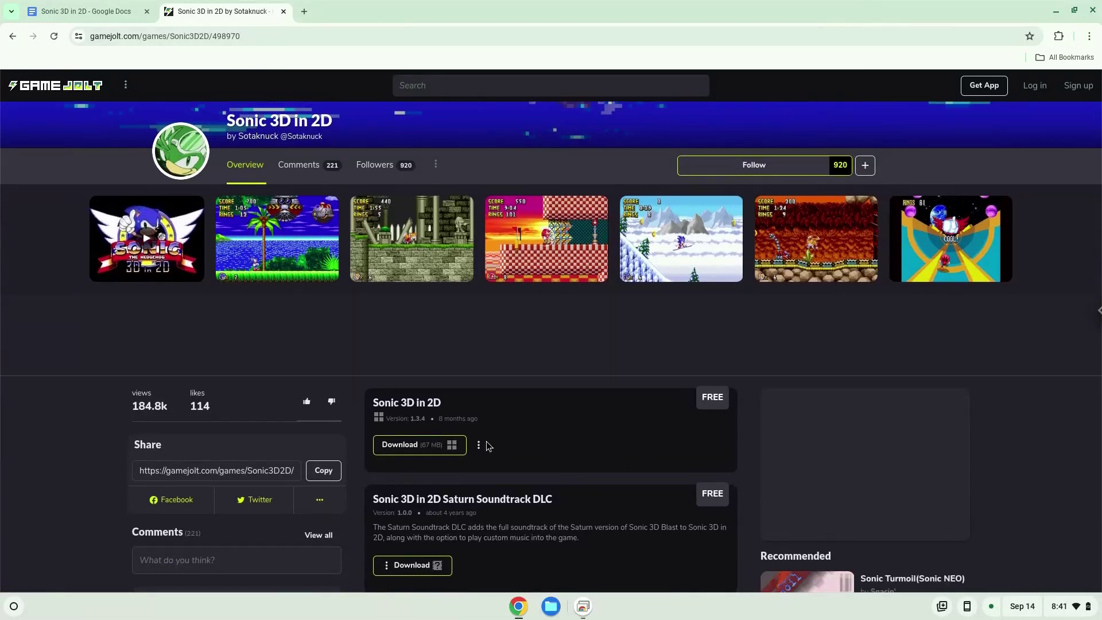
left_click(433, 452)
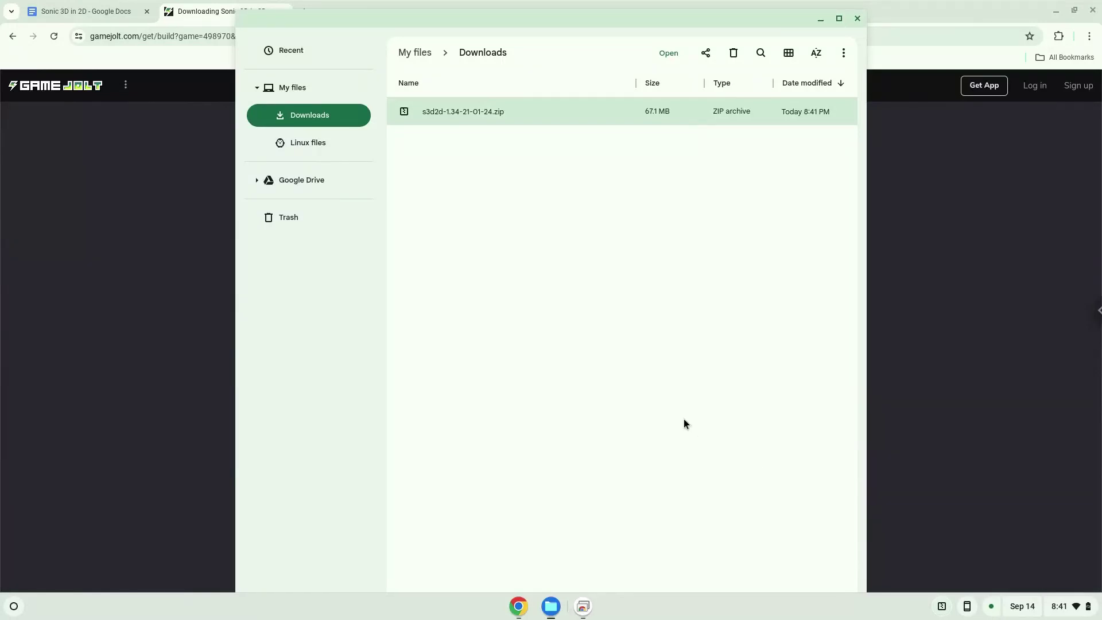
Cut s3d2d-1.34-21-01-24.zip from Downloads and paste it into Linux files.
right_click(431, 117)
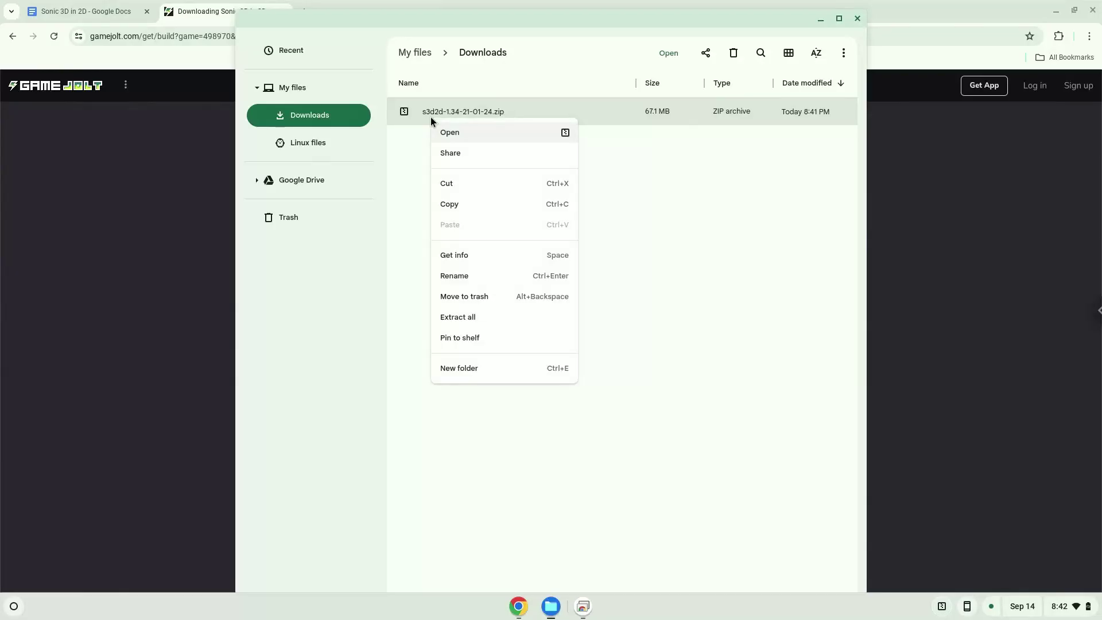
left_click(455, 183)
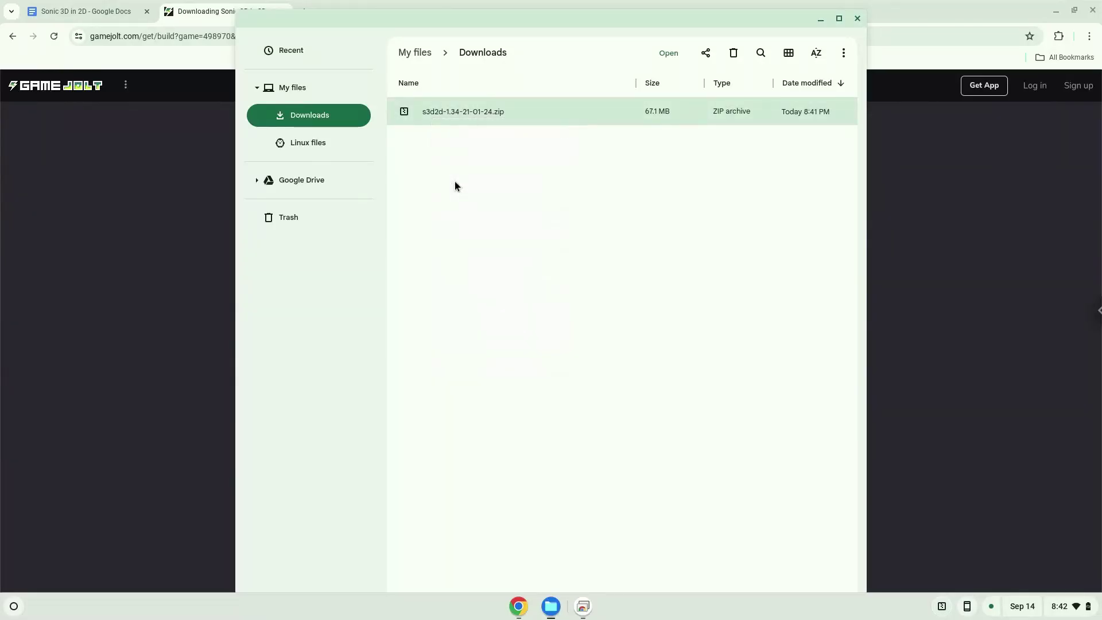
left_click(340, 150)
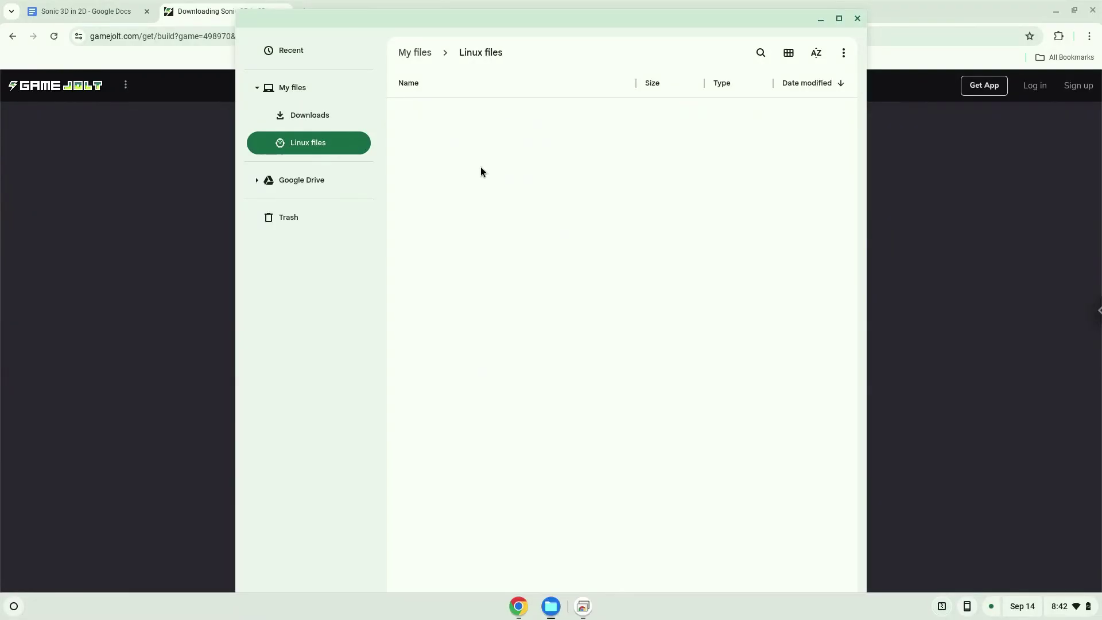
right_click(481, 170)
left_click(509, 224)
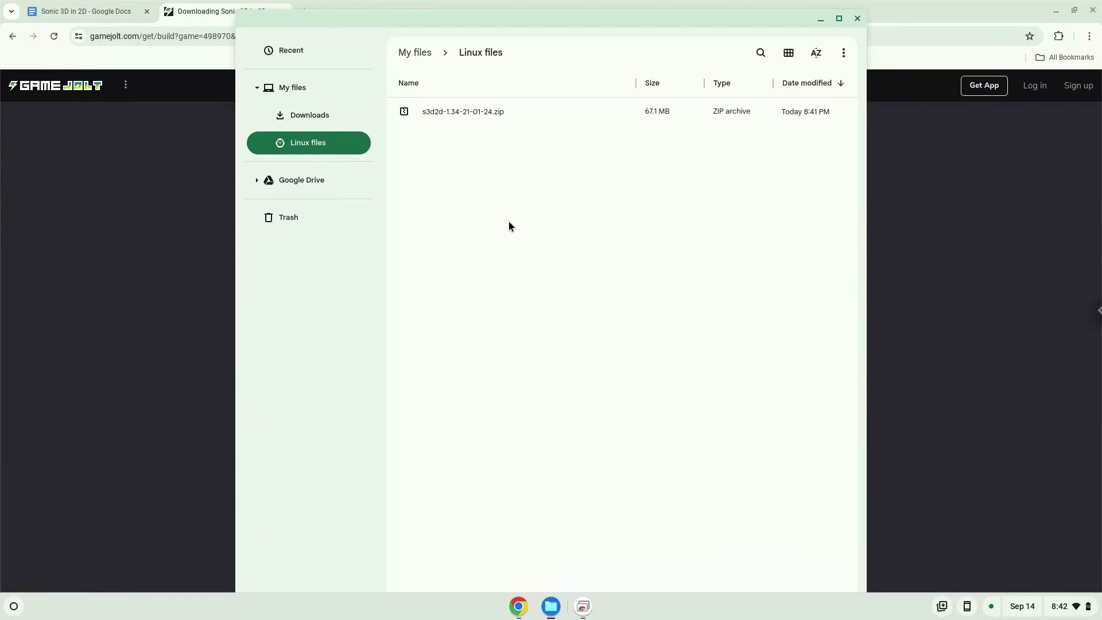
Close the Files window and bring up the Google Docs command notes.
left_click(855, 21)
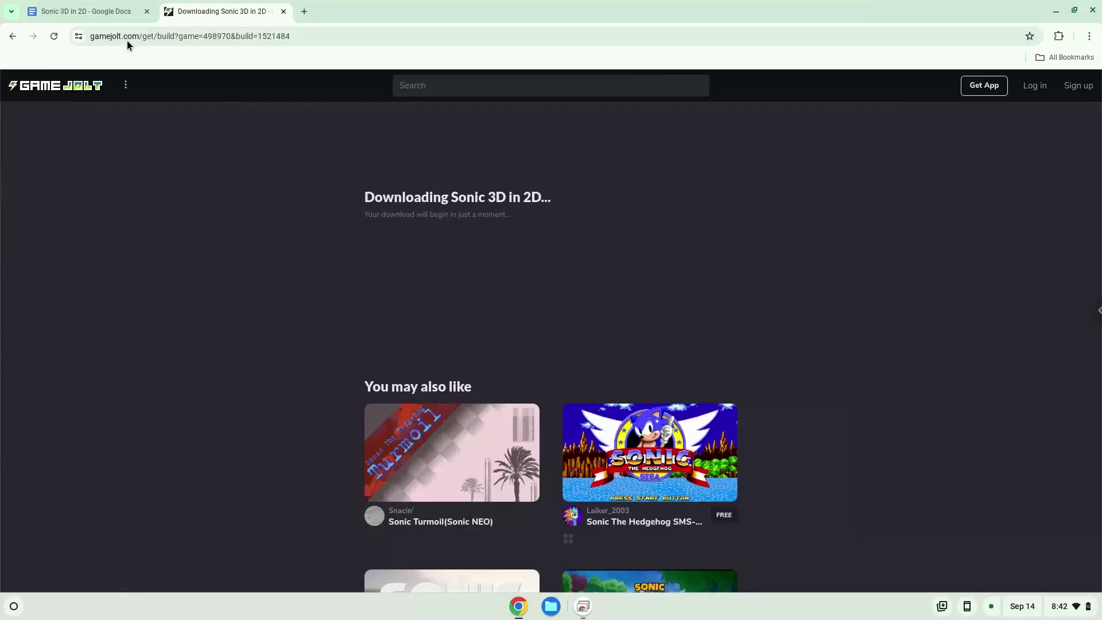
left_click(89, 5)
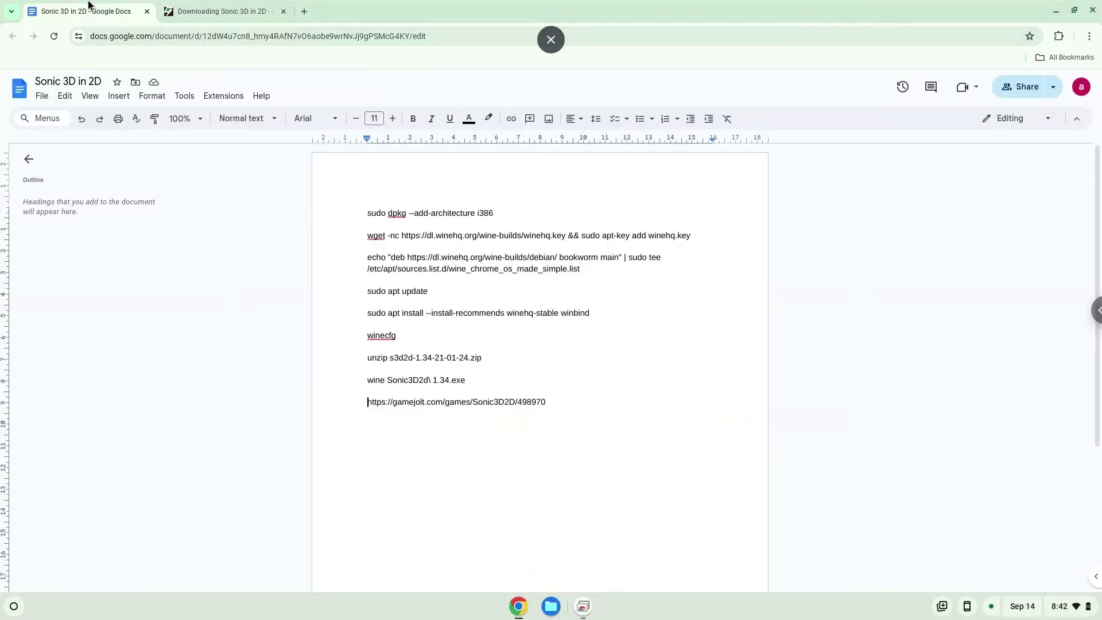
double_click(433, 208)
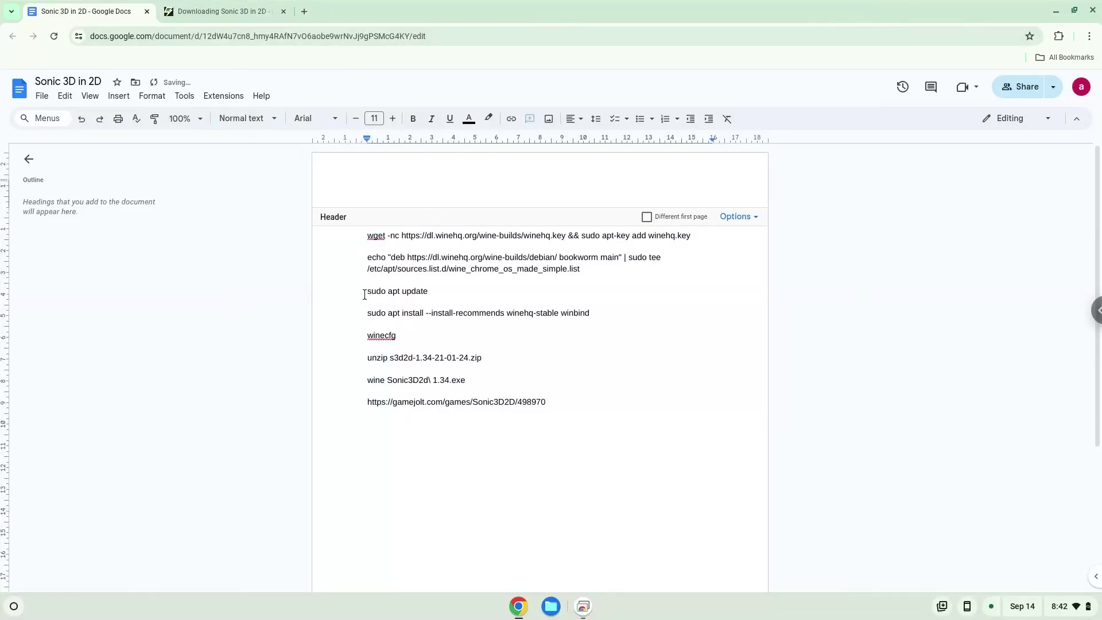
left_click(357, 320)
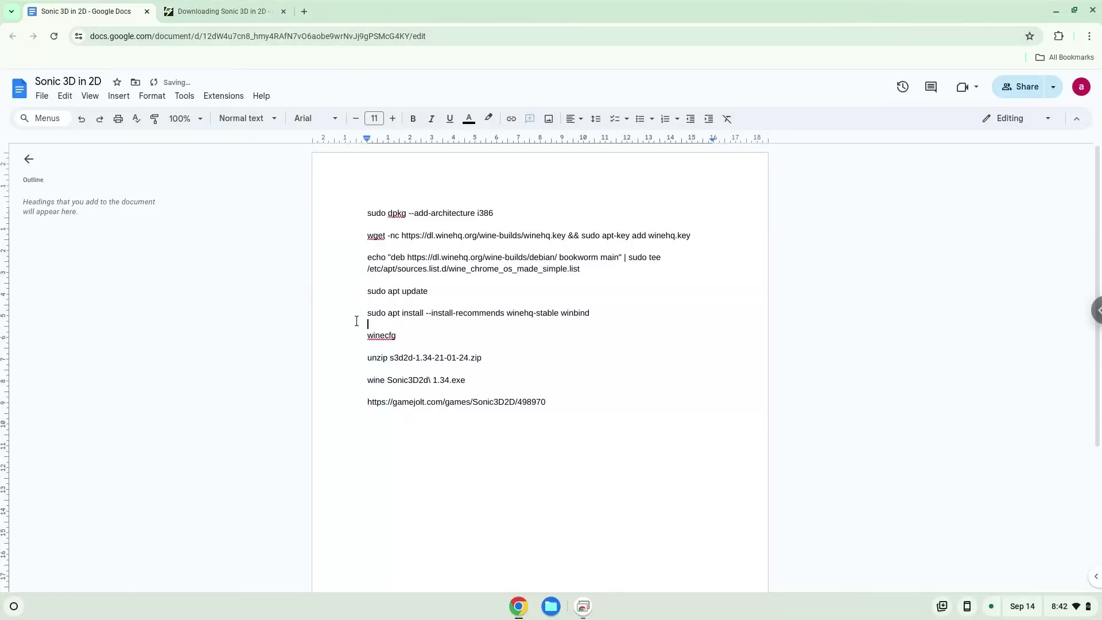
Copy the 'sudo dpkg --add-architecture i386' line from the notes and open the app launcher.
left_click(428, 211)
triple_click(426, 209)
right_click(426, 209)
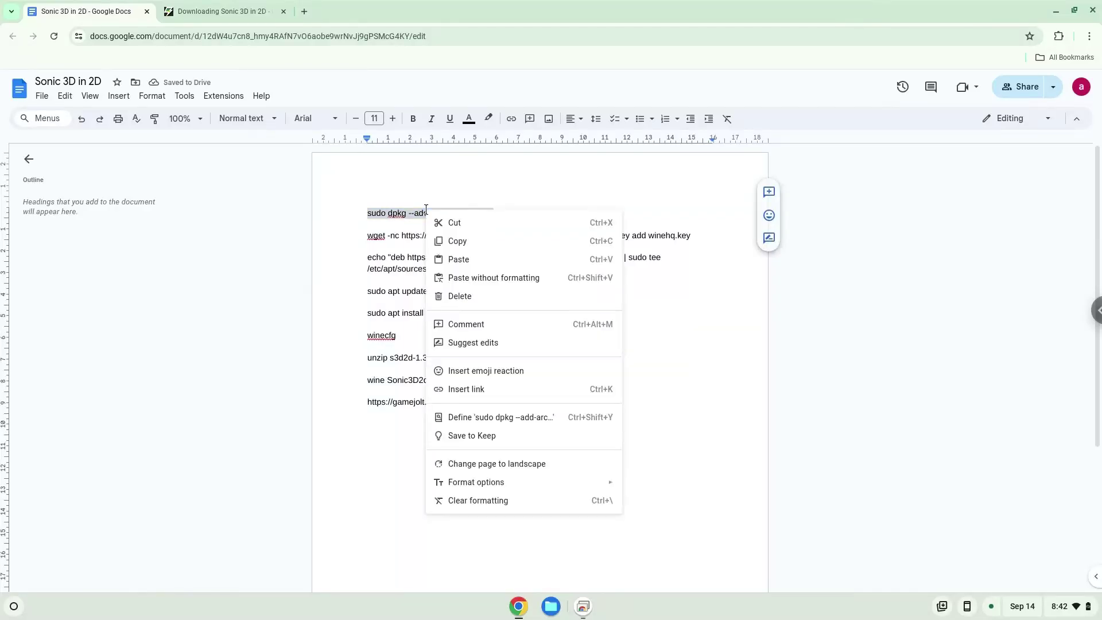
left_click(458, 241)
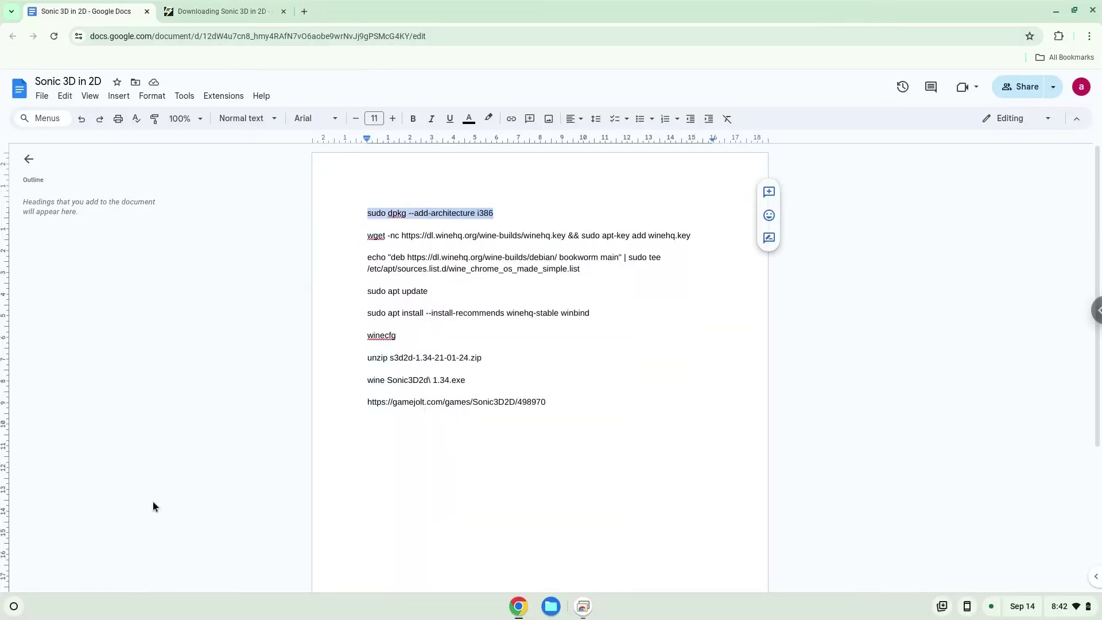
left_click(13, 609)
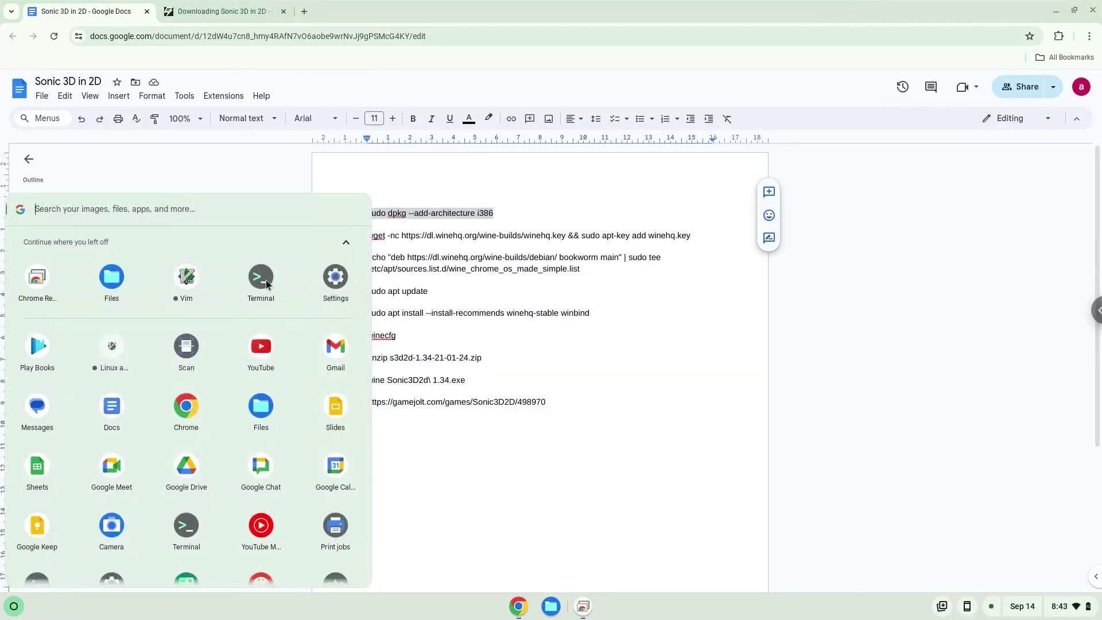
Launch Terminal from the launcher and maximize its window.
left_click(266, 280)
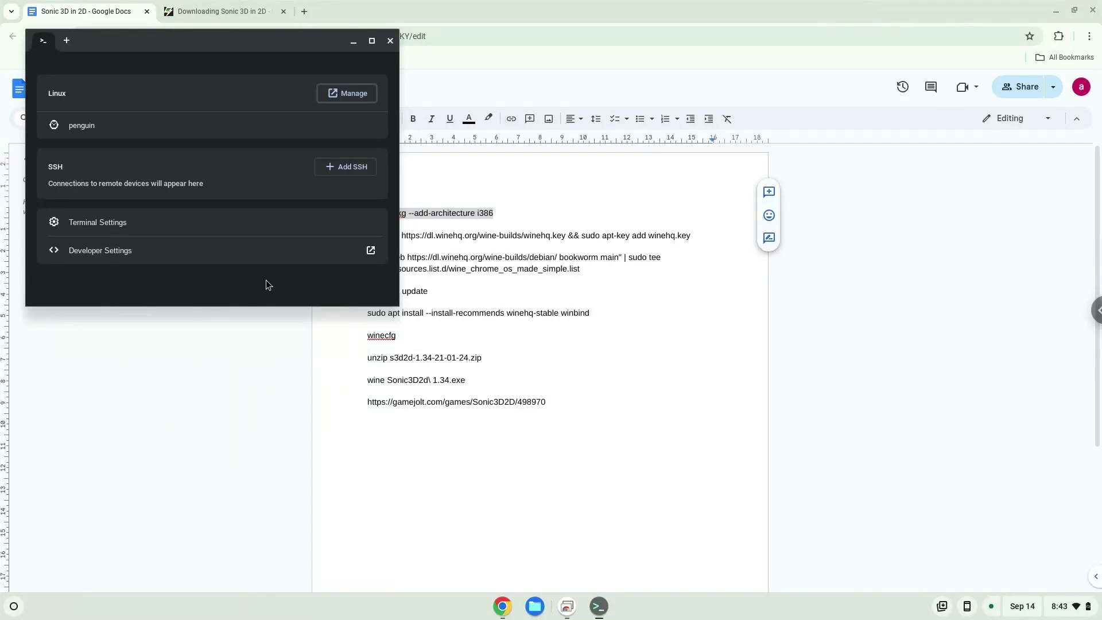
double_click(251, 44)
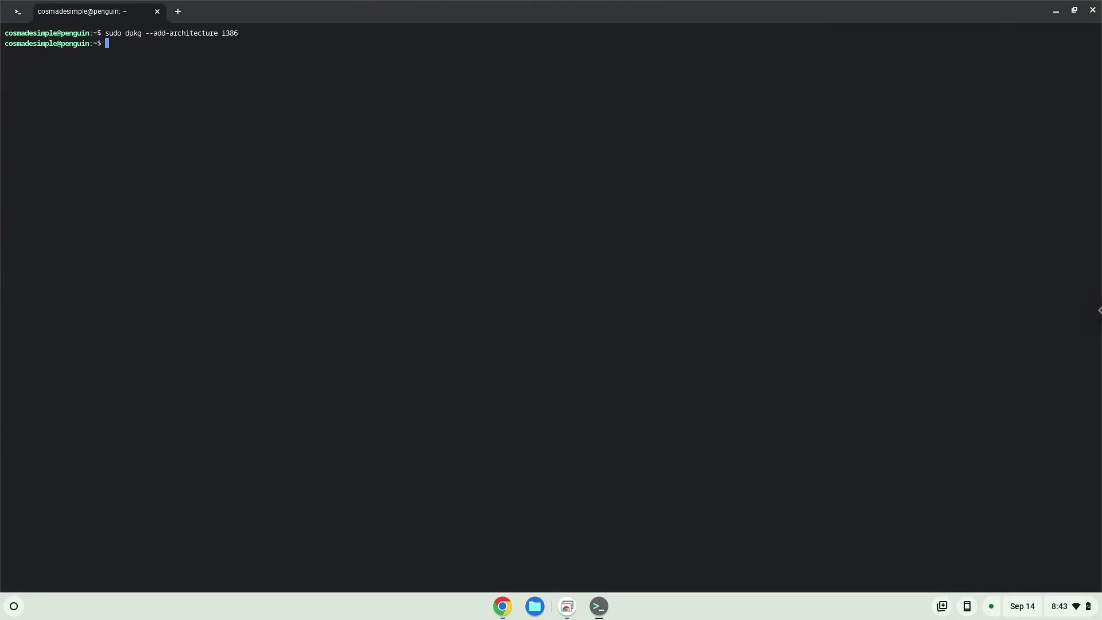
Copy the wget winehq.key command line from the Google Docs notes.
left_click(503, 607)
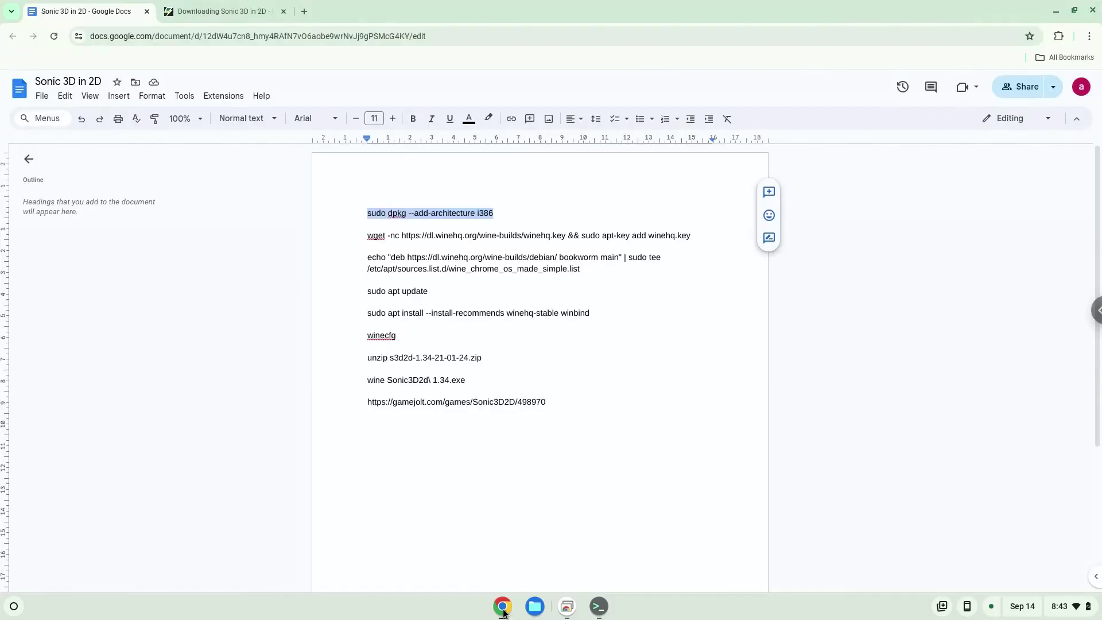
triple_click(468, 235)
right_click(468, 235)
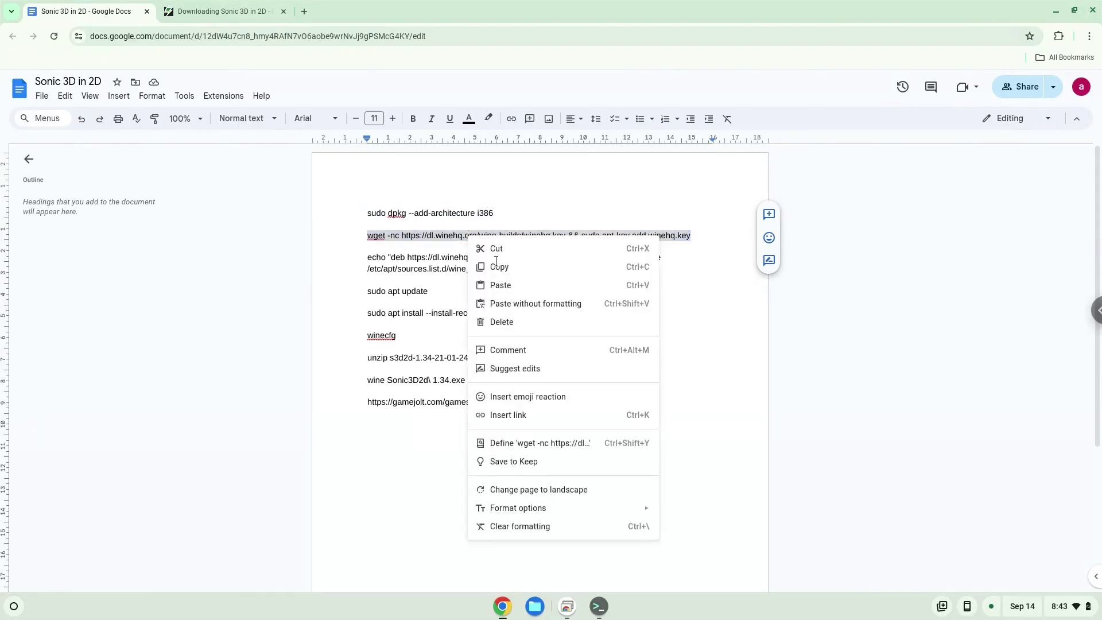
left_click(489, 265)
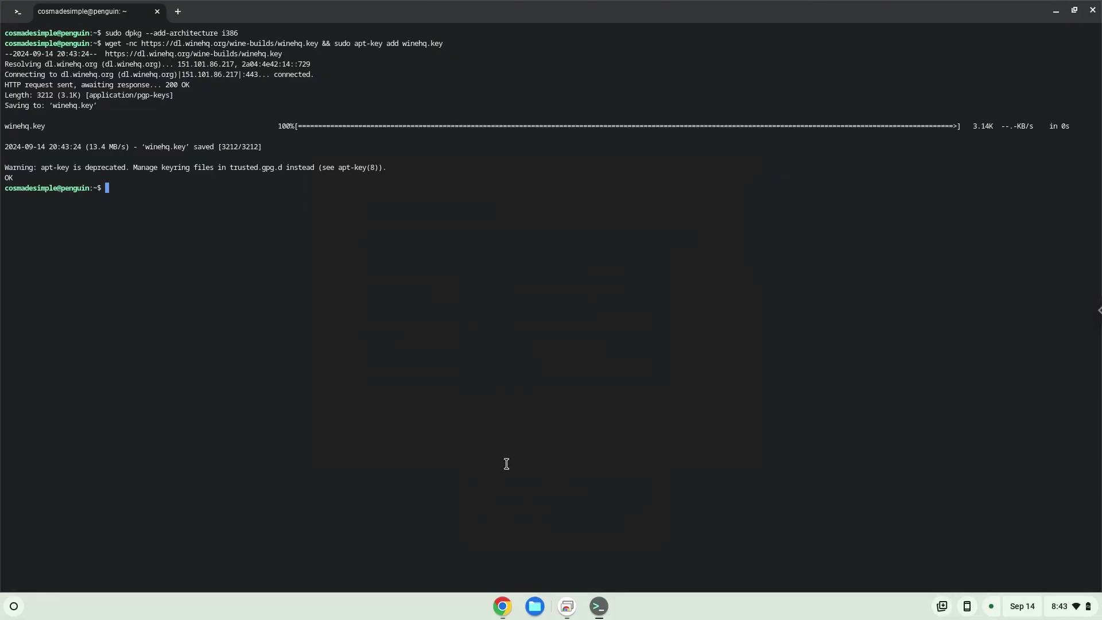
Copy the echo repository command paragraph from the notes and go back to Terminal.
left_click(502, 606)
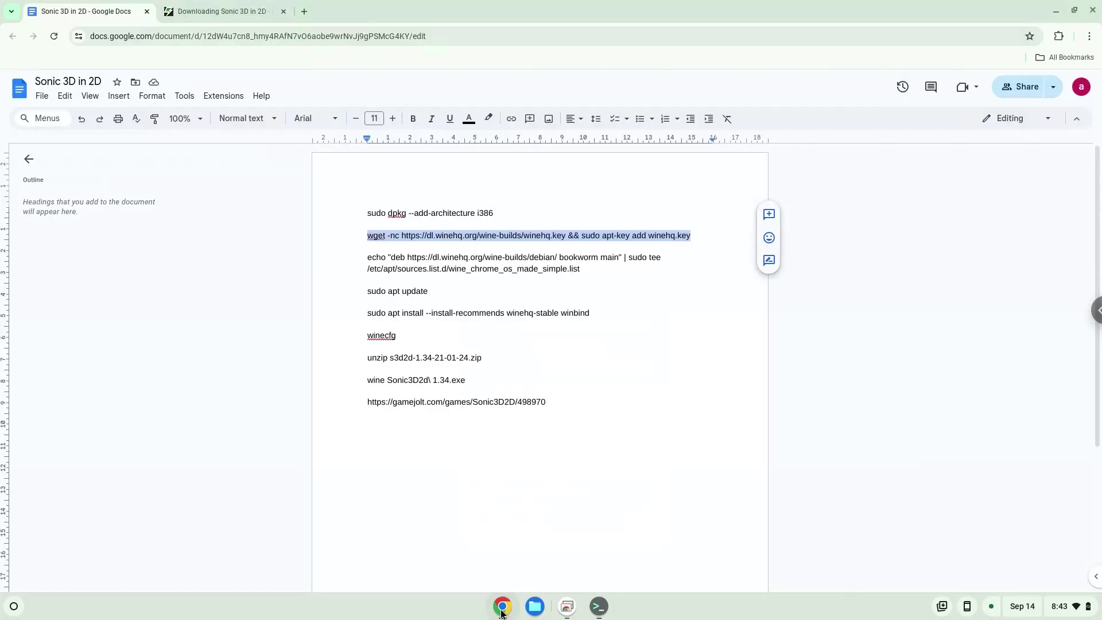
triple_click(472, 263)
right_click(472, 264)
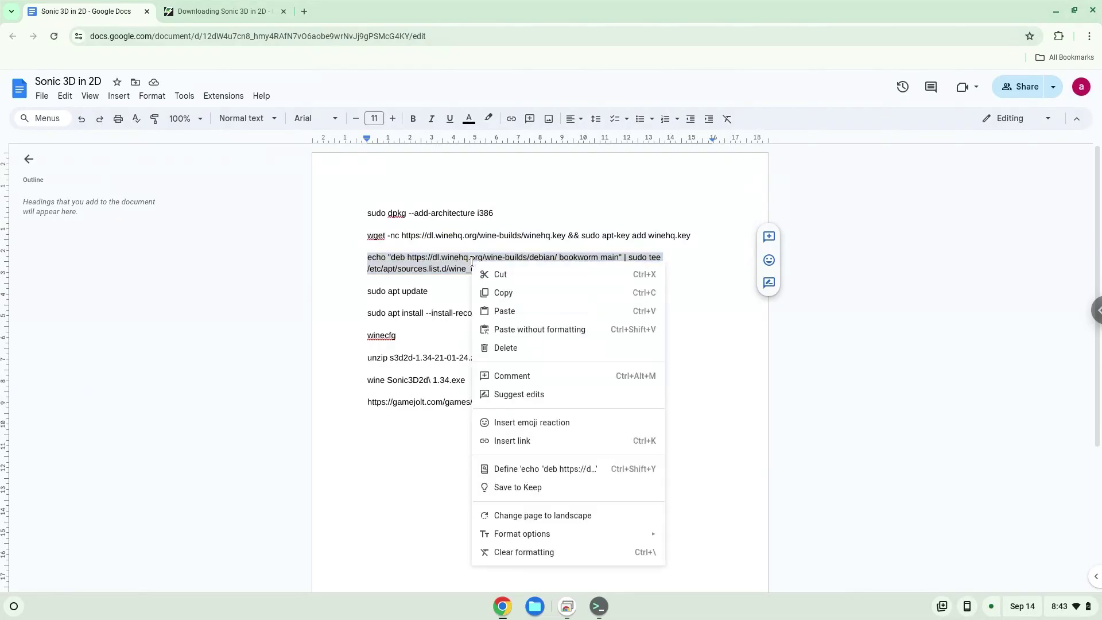
left_click(504, 295)
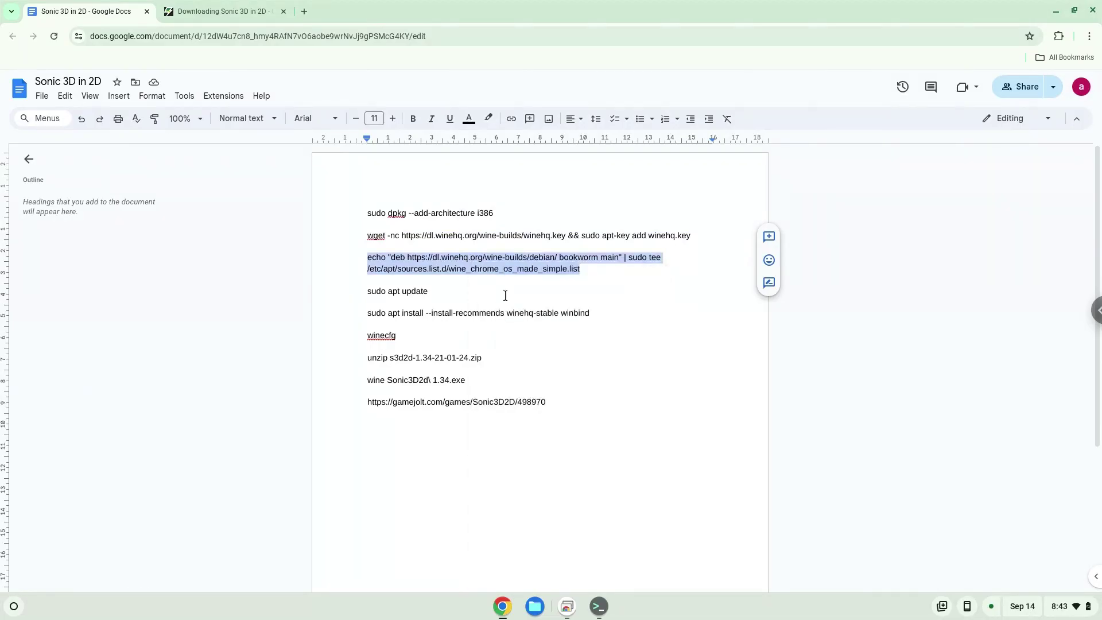
left_click(599, 604)
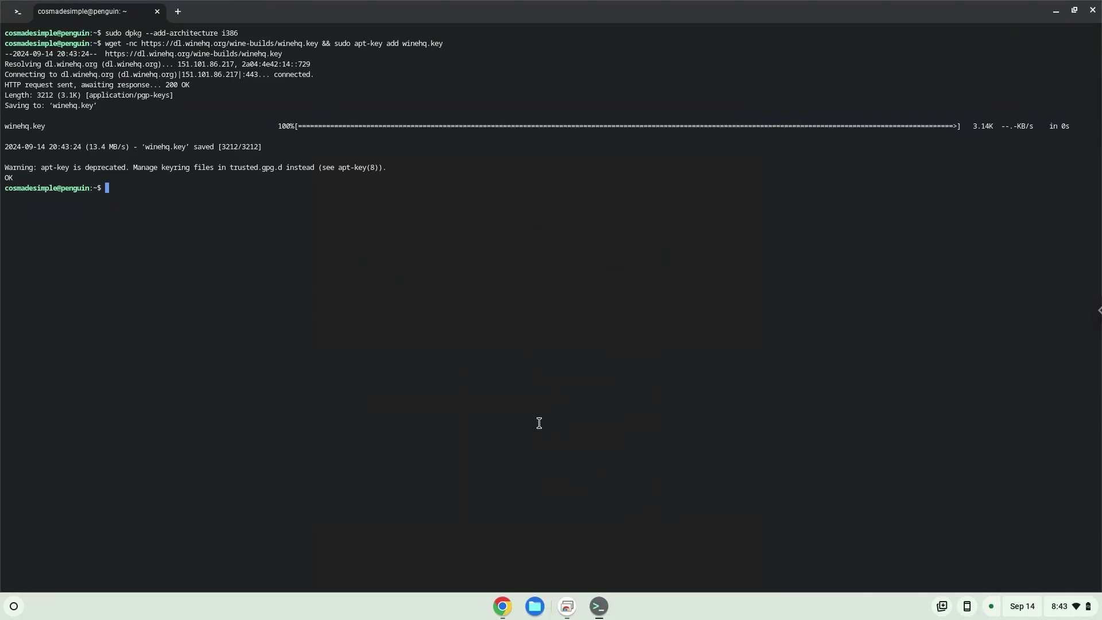
Run the echo | sudo tee repository command, then copy and run 'sudo apt update'.
key("ctrl+shift+v")
key("Return")
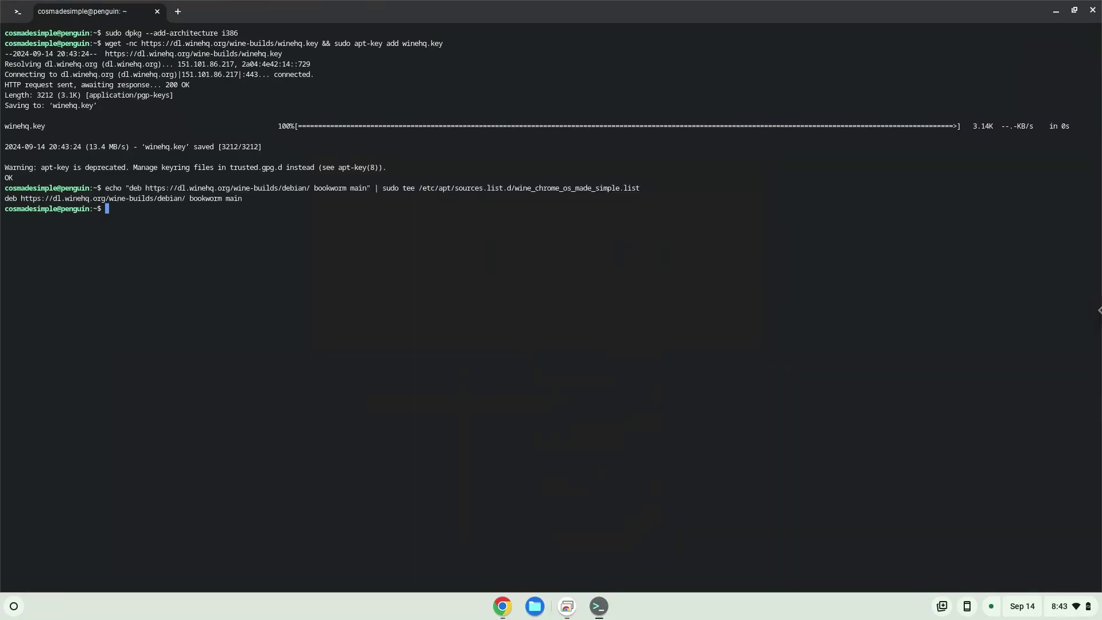
left_click(502, 606)
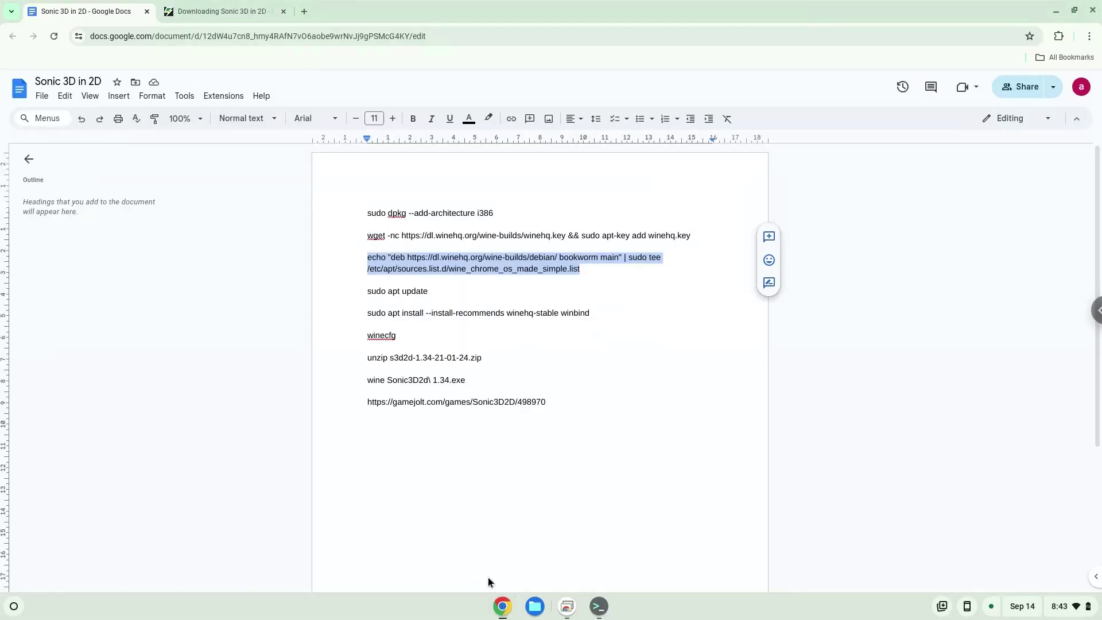
triple_click(390, 294)
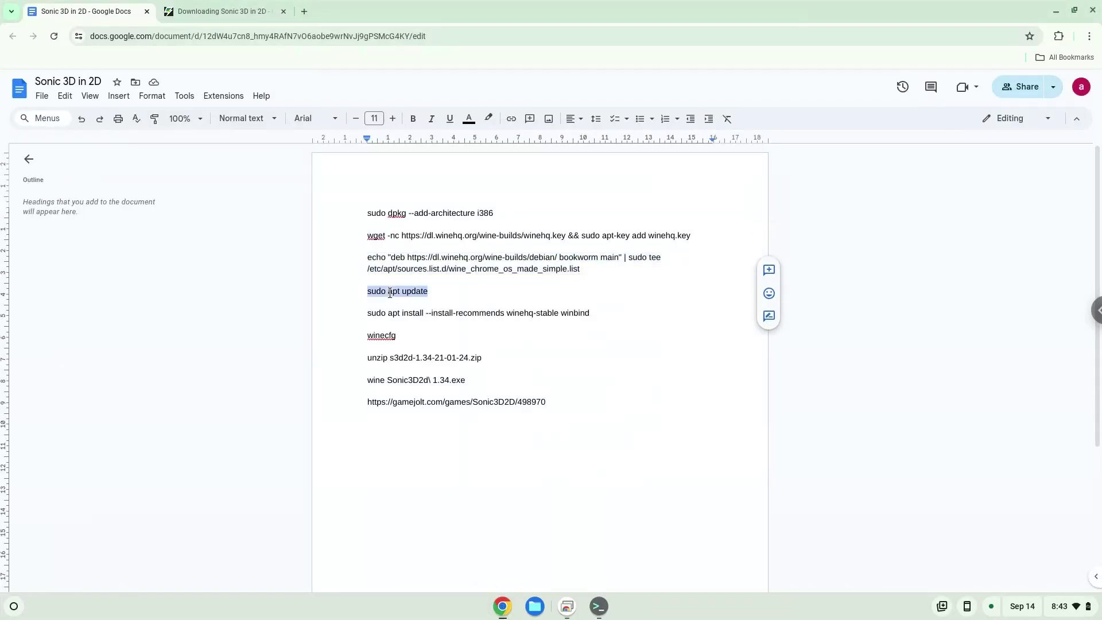
right_click(391, 294)
left_click(422, 321)
left_click(599, 607)
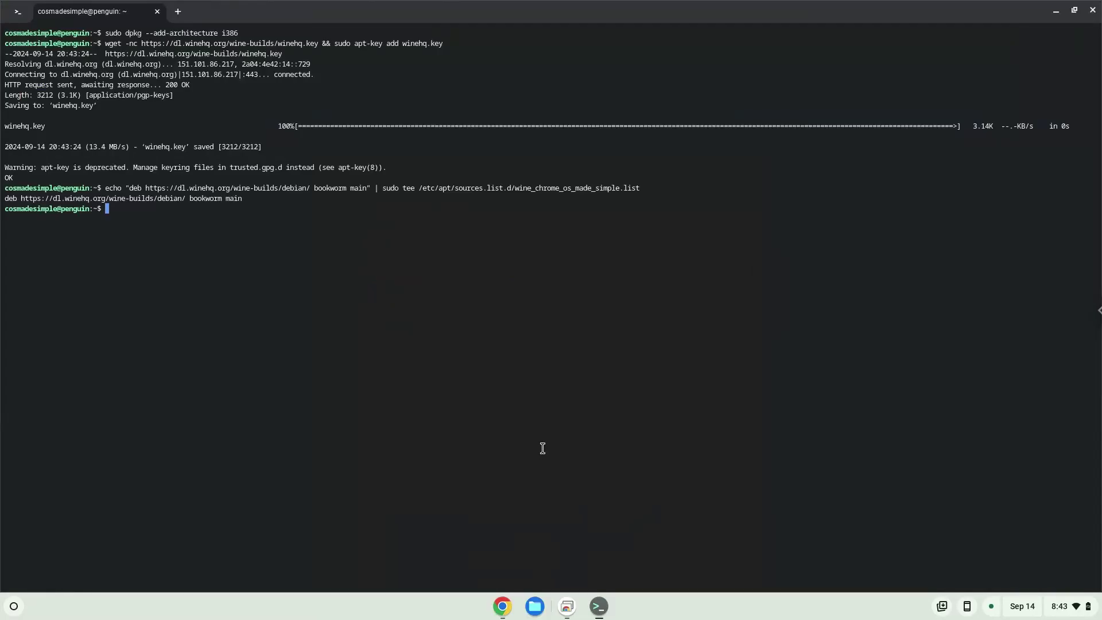
key("ctrl+shift+v")
key("Return")
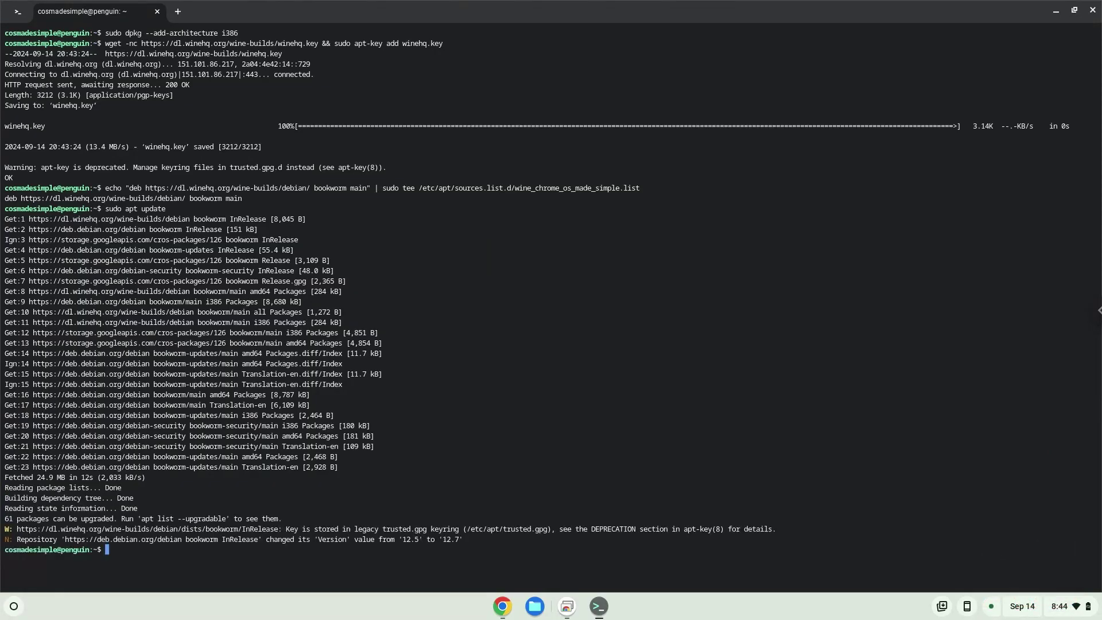
Run 'sudo apt install --install-recommends winehq-stable winbind' from the notes, confirming with Y.
left_click(497, 617)
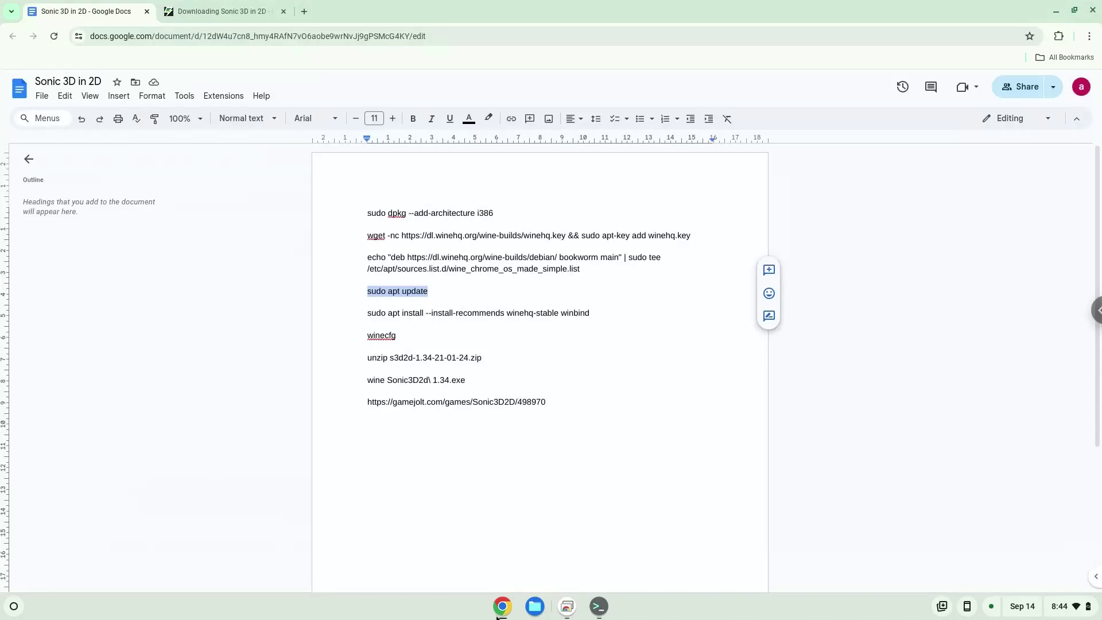
triple_click(486, 312)
right_click(486, 312)
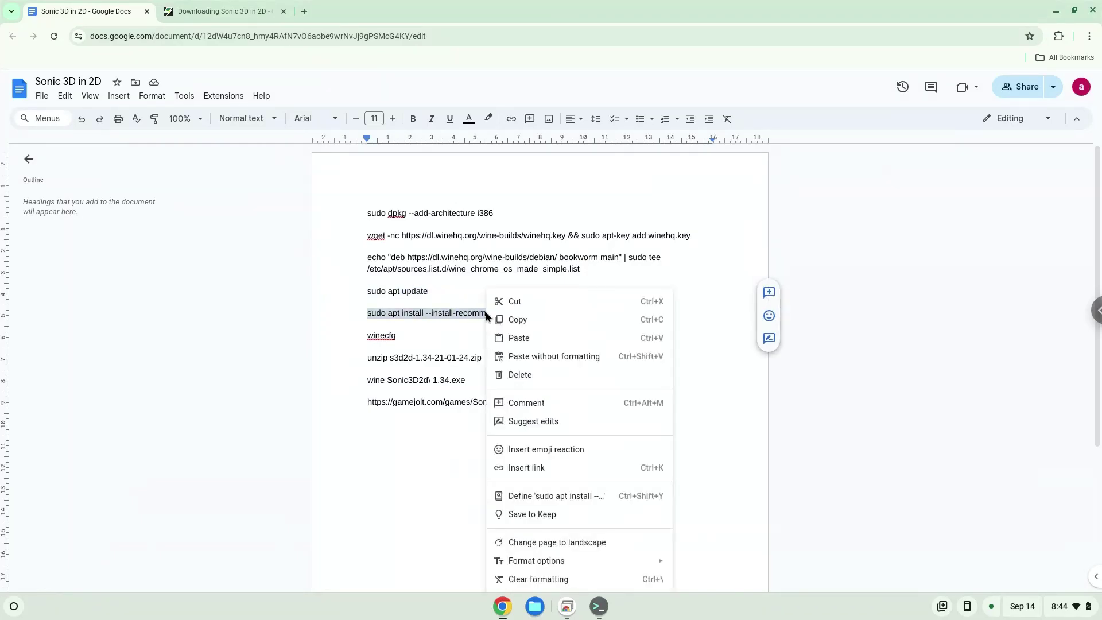
left_click(528, 330)
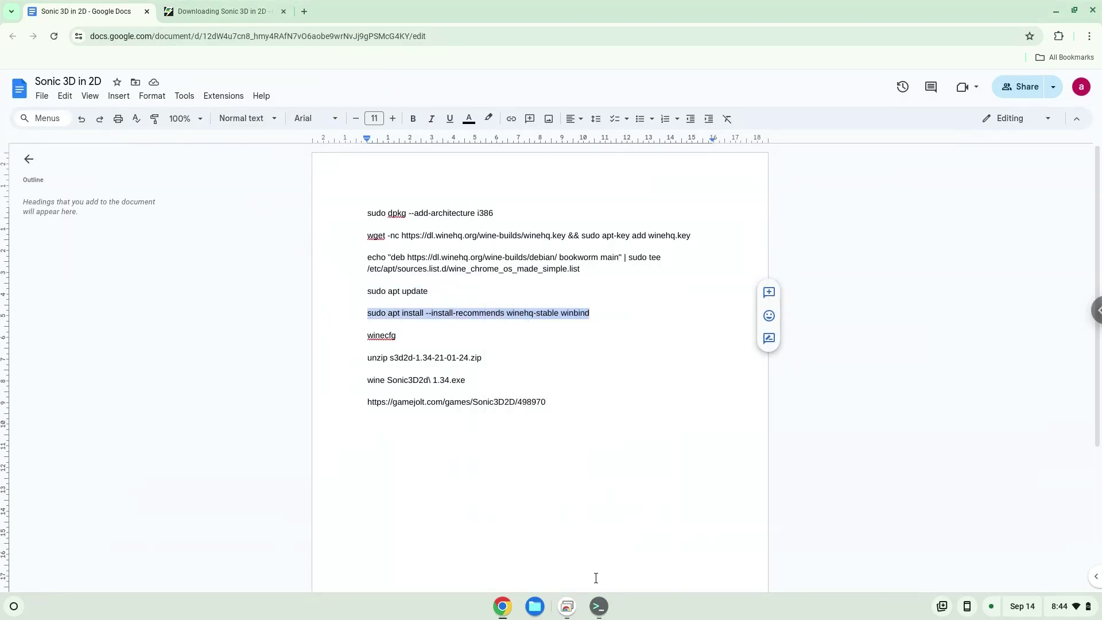
left_click(598, 607)
key("ctrl+shift+v")
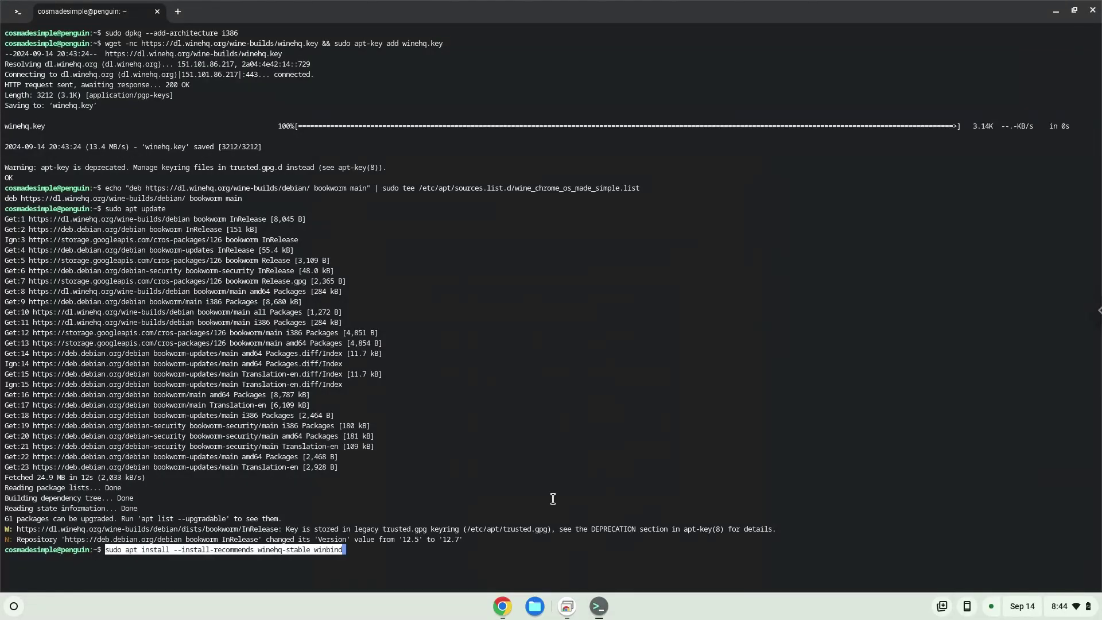
key("Return")
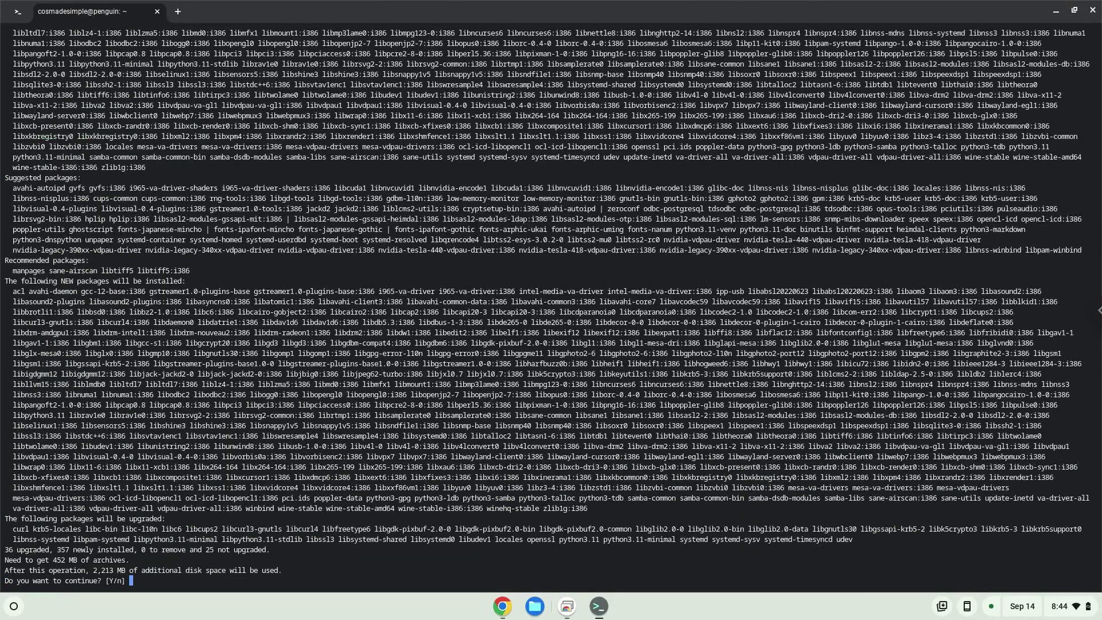
key("Return")
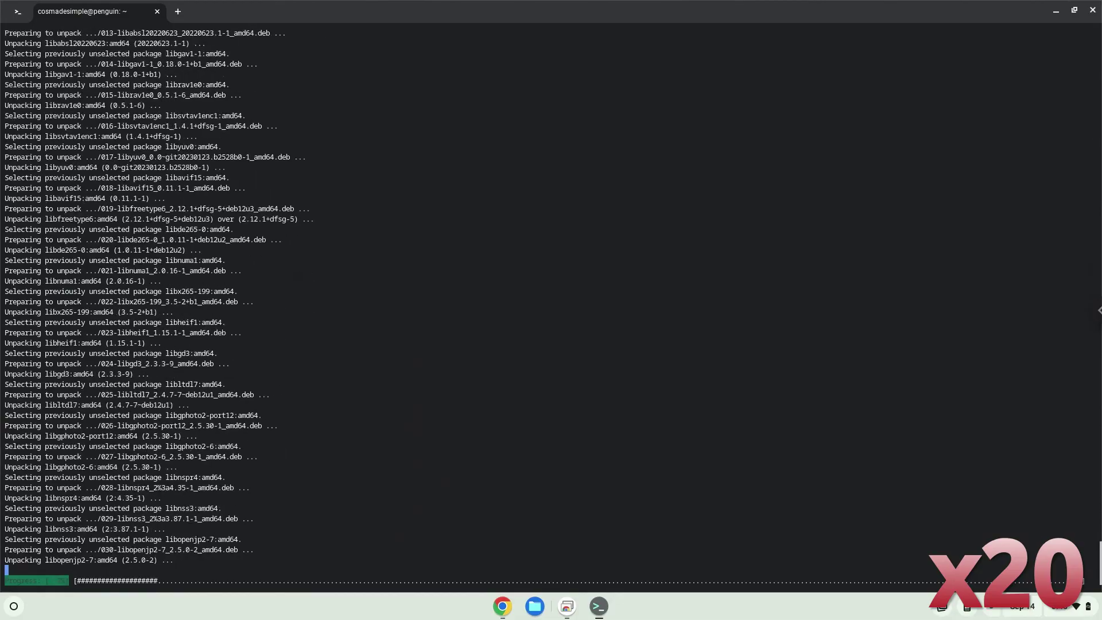
key("Return")
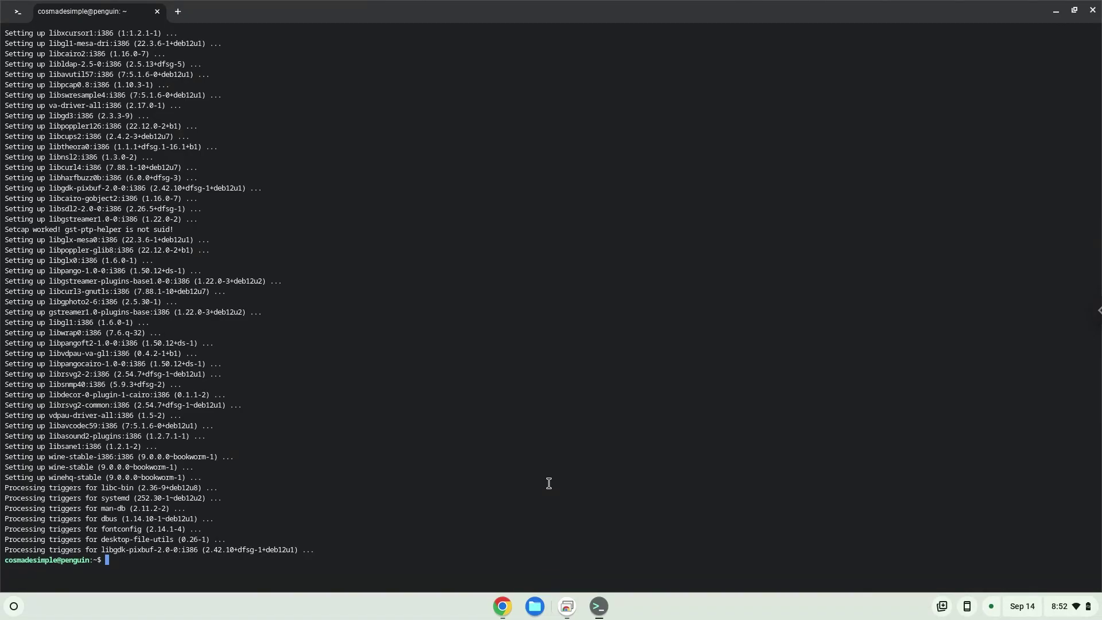
Run winecfg from the notes, accept the wine-mono install, and close Wine configuration.
left_click(502, 608)
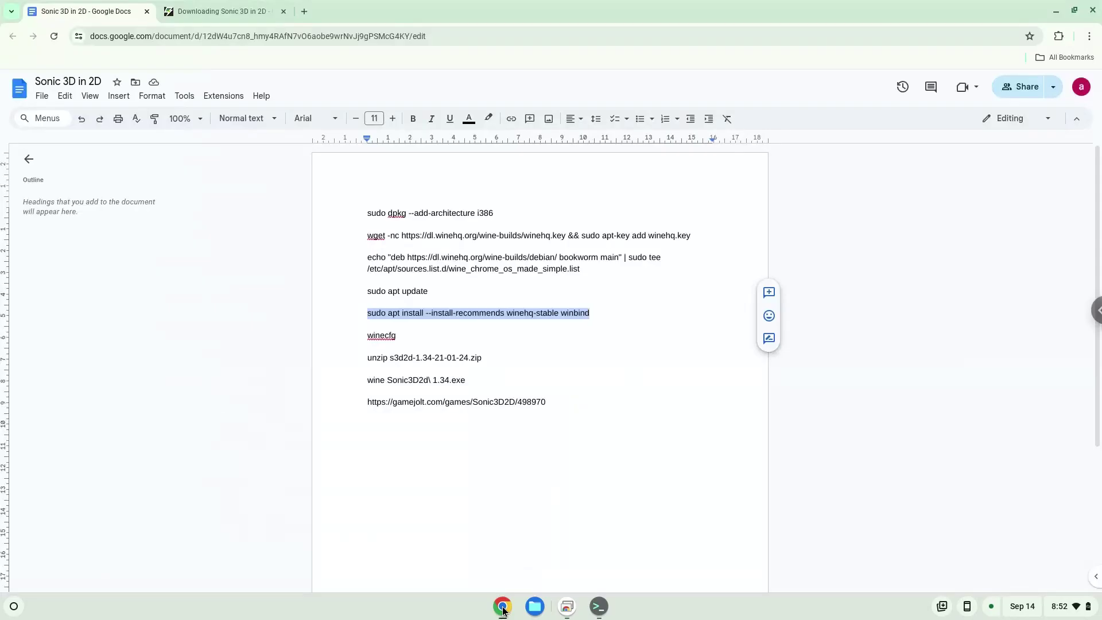
double_click(377, 336)
right_click(378, 337)
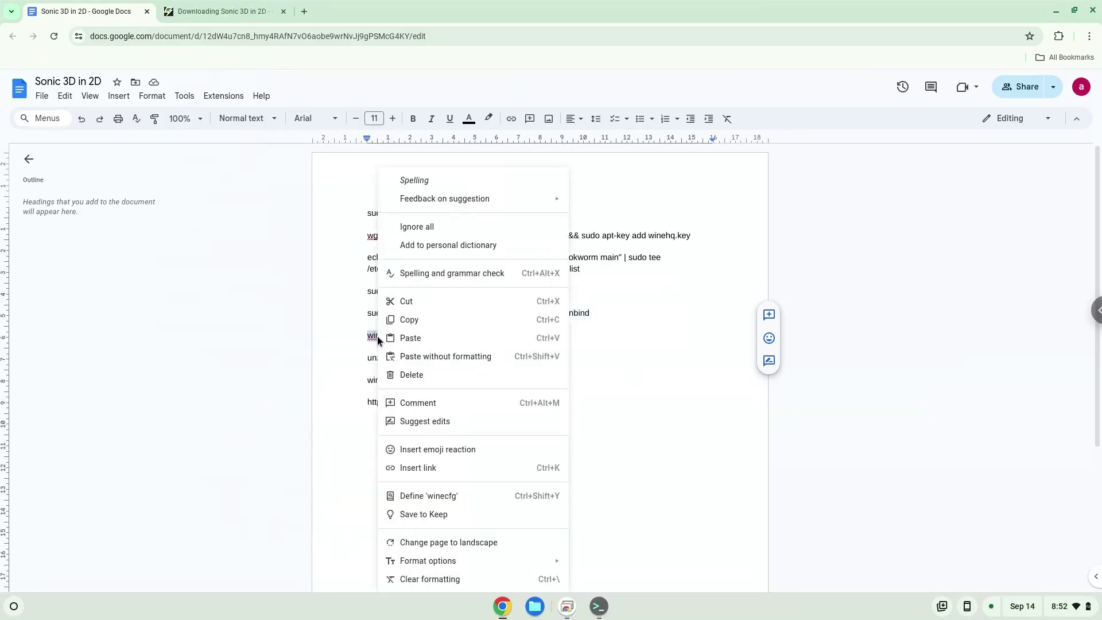
left_click(417, 321)
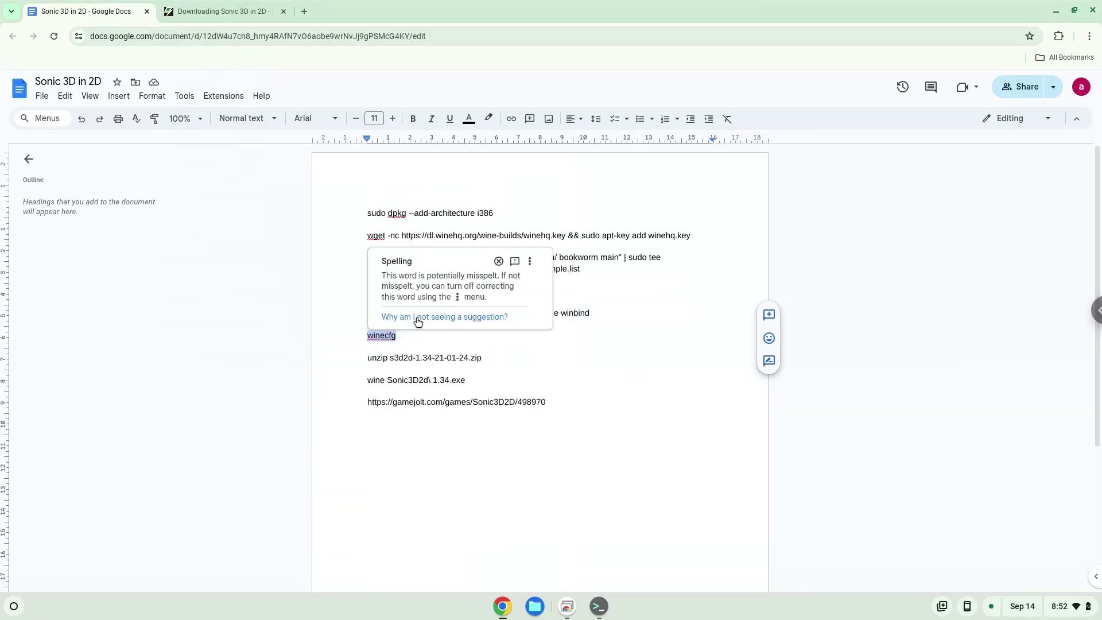
left_click(599, 607)
key("ctrl+shift+v")
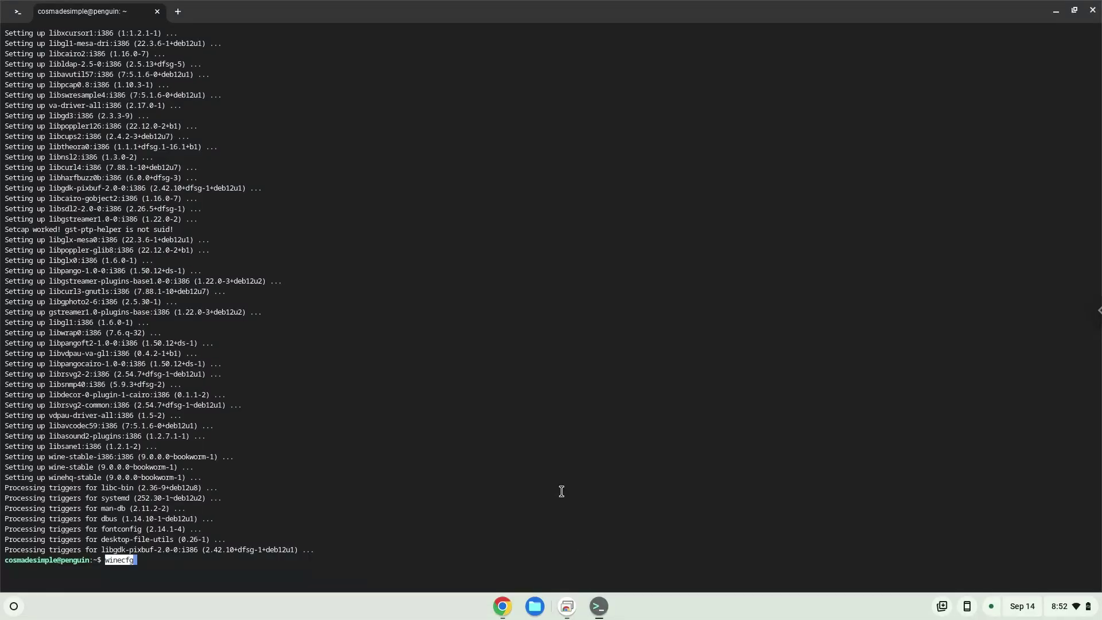
key("Return")
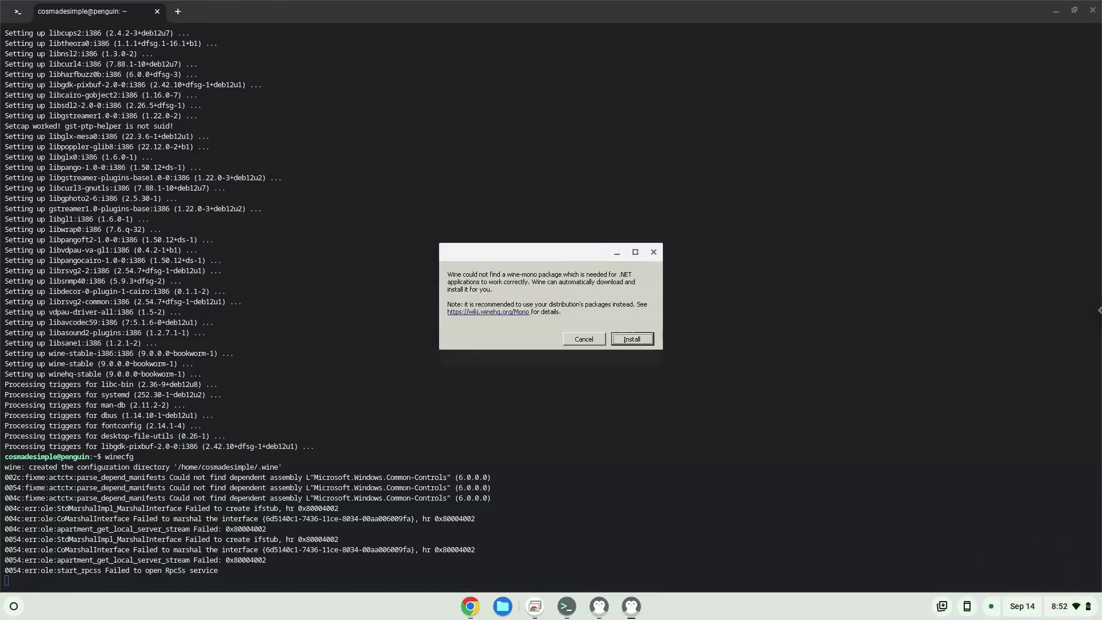
left_click(629, 343)
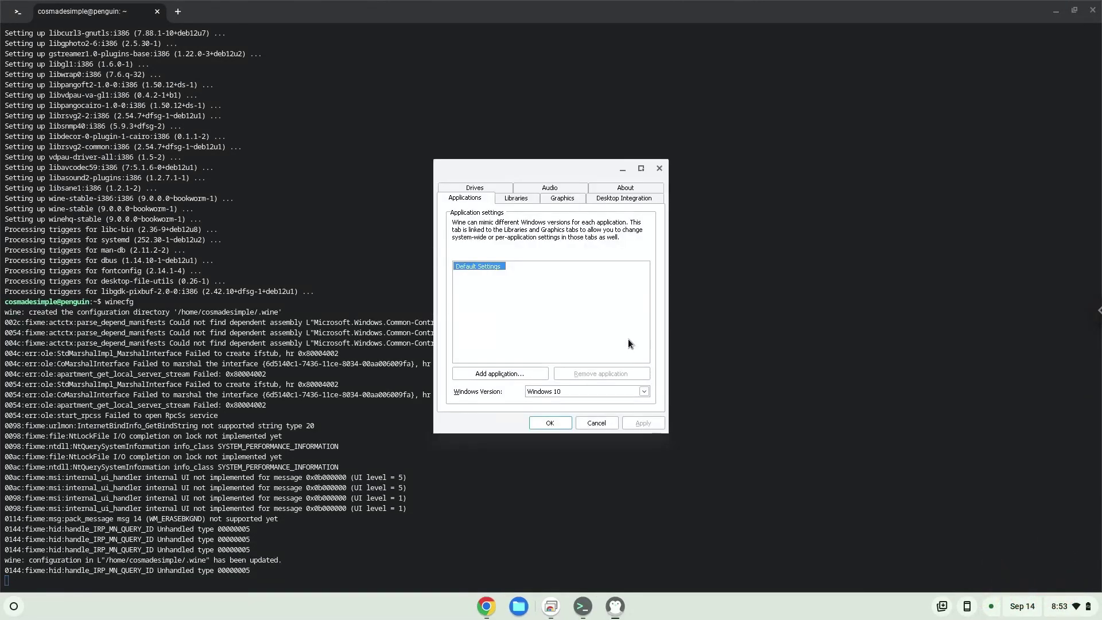
left_click(661, 168)
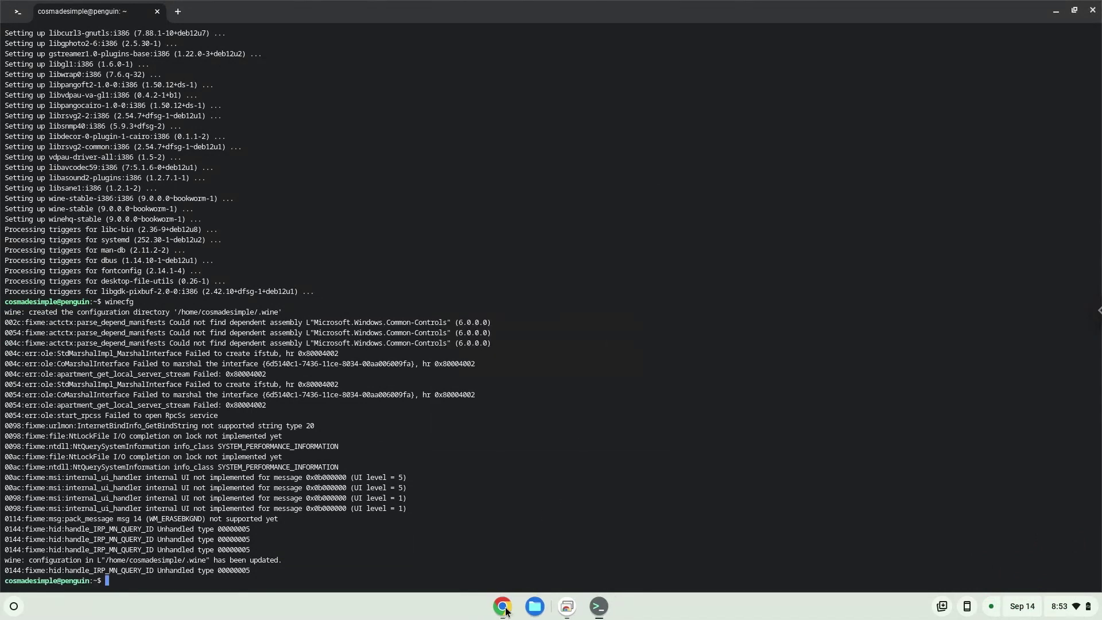
Copy the 'unzip s3d2d-1.34-21-01-24.zip' line from the notes document and run it in Terminal.
left_click(503, 608)
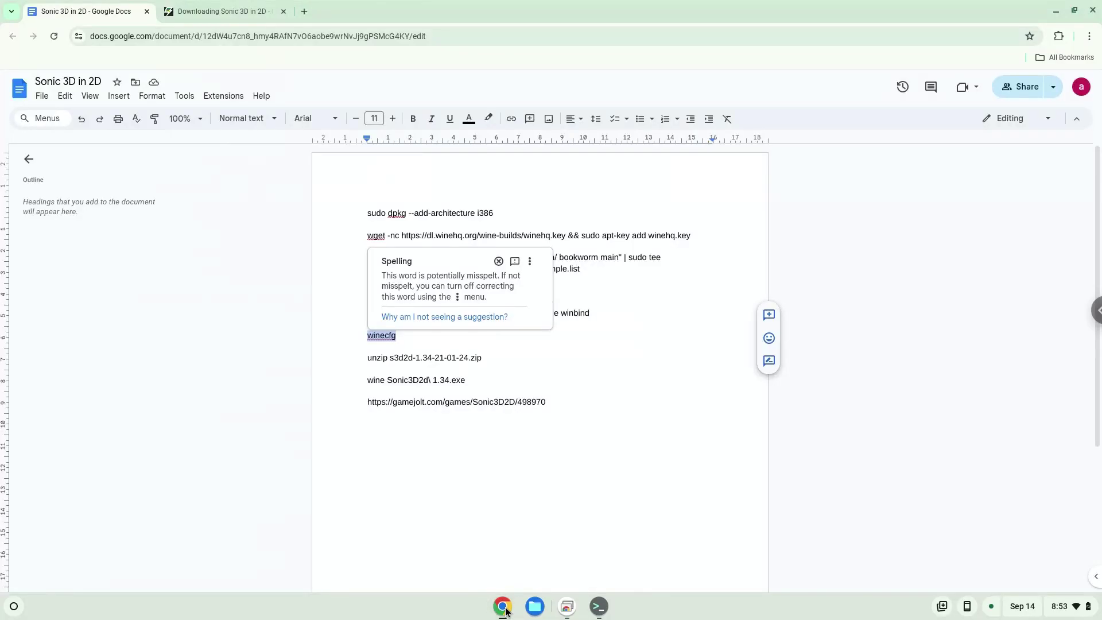
triple_click(426, 356)
right_click(429, 356)
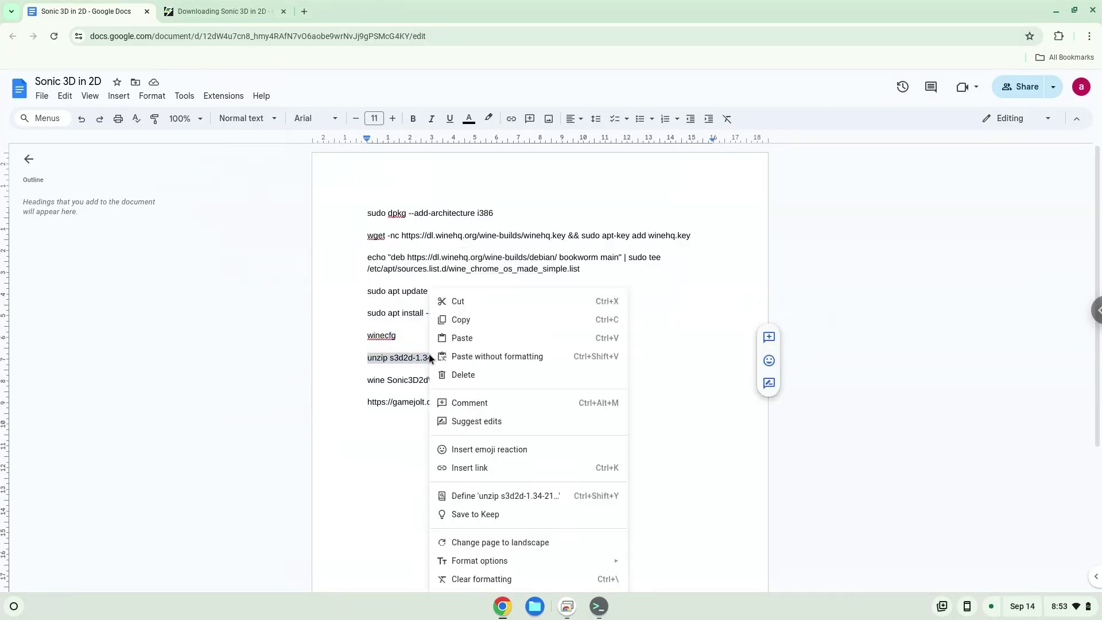
left_click(459, 320)
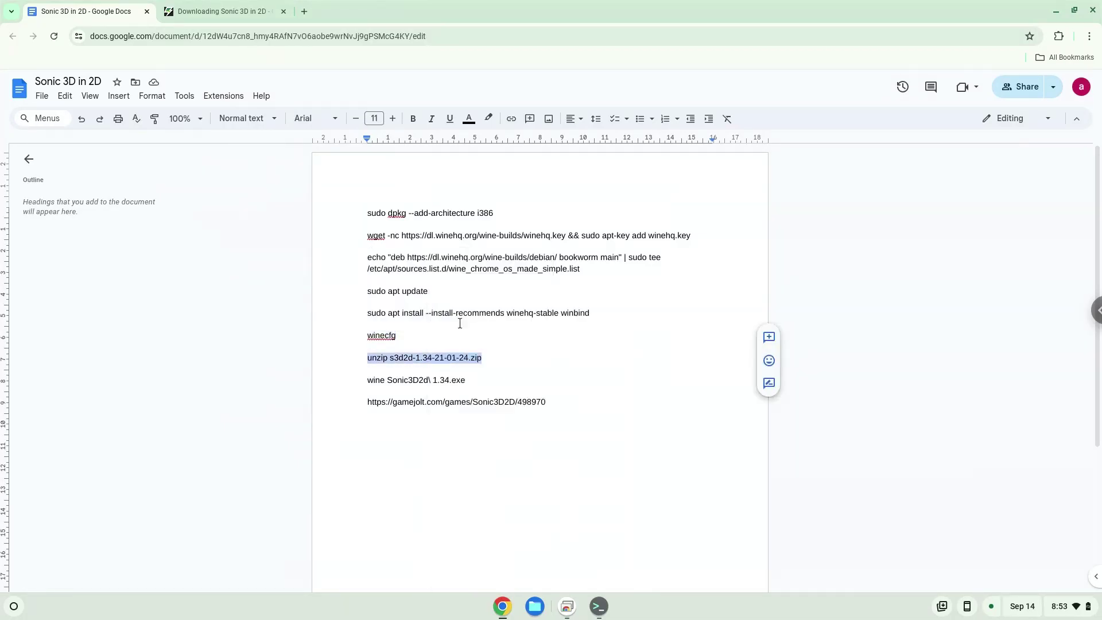
left_click(598, 606)
key("ctrl+shift+v")
key("Return")
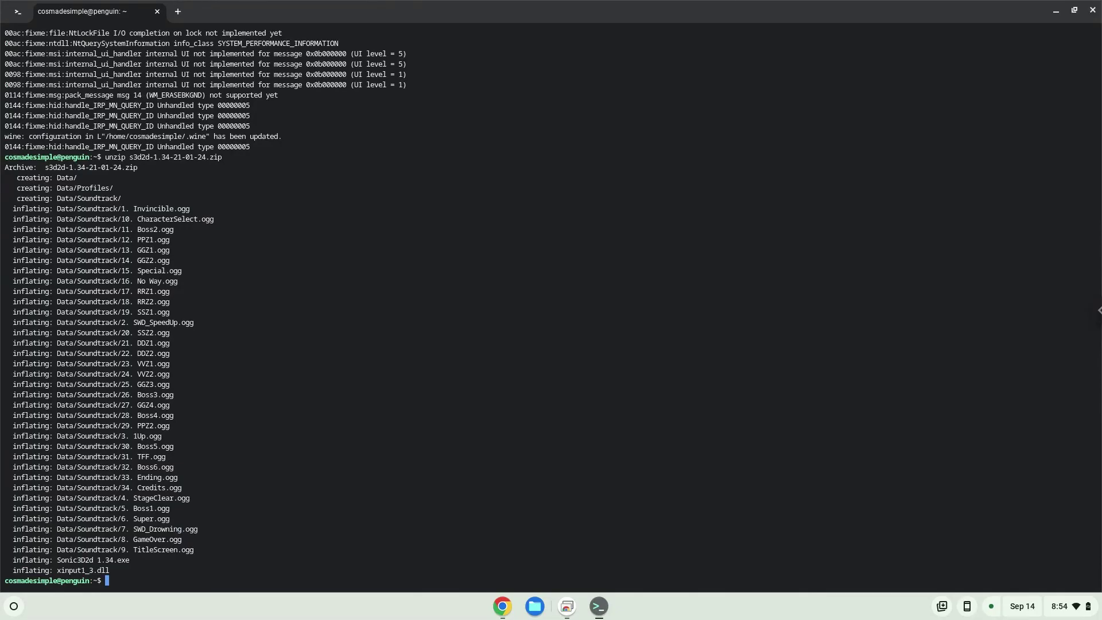
Copy 'wine Sonic3D2d\ 1.34.exe' from the notes, minimize Chrome, and run it in Terminal.
left_click(497, 609)
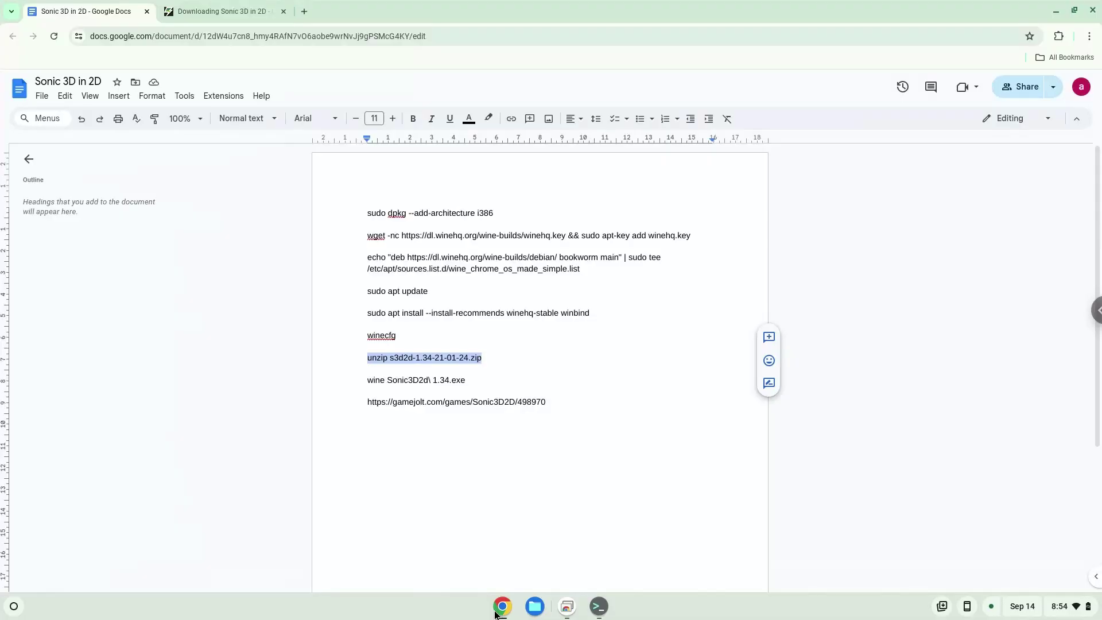
triple_click(421, 379)
right_click(421, 379)
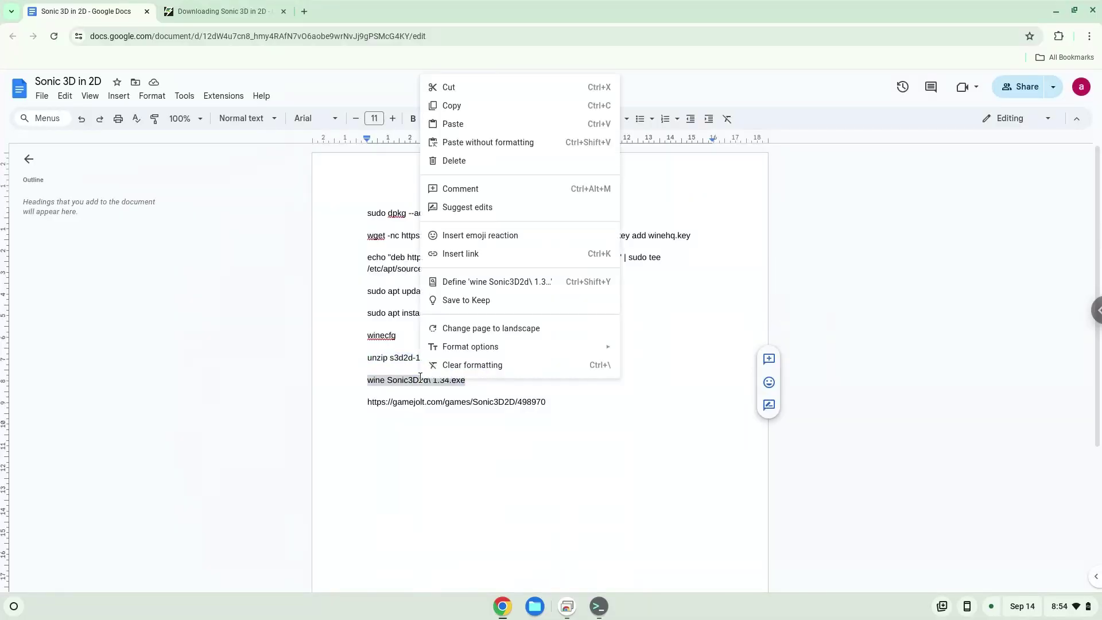
left_click(467, 106)
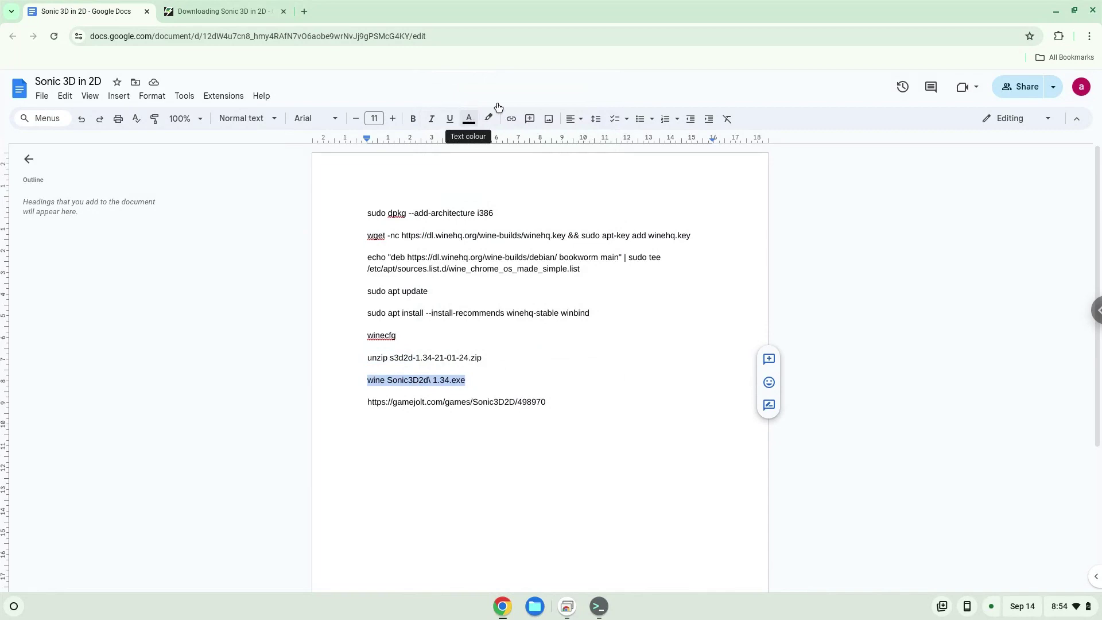
left_click(1057, 11)
key("ctrl+shift+v")
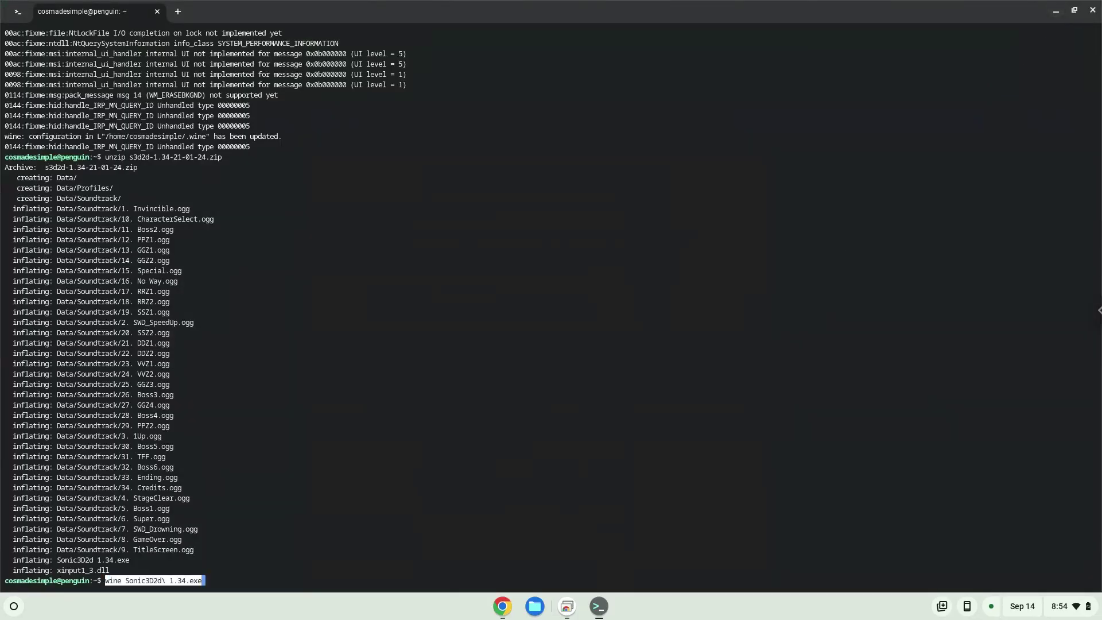
key("Return")
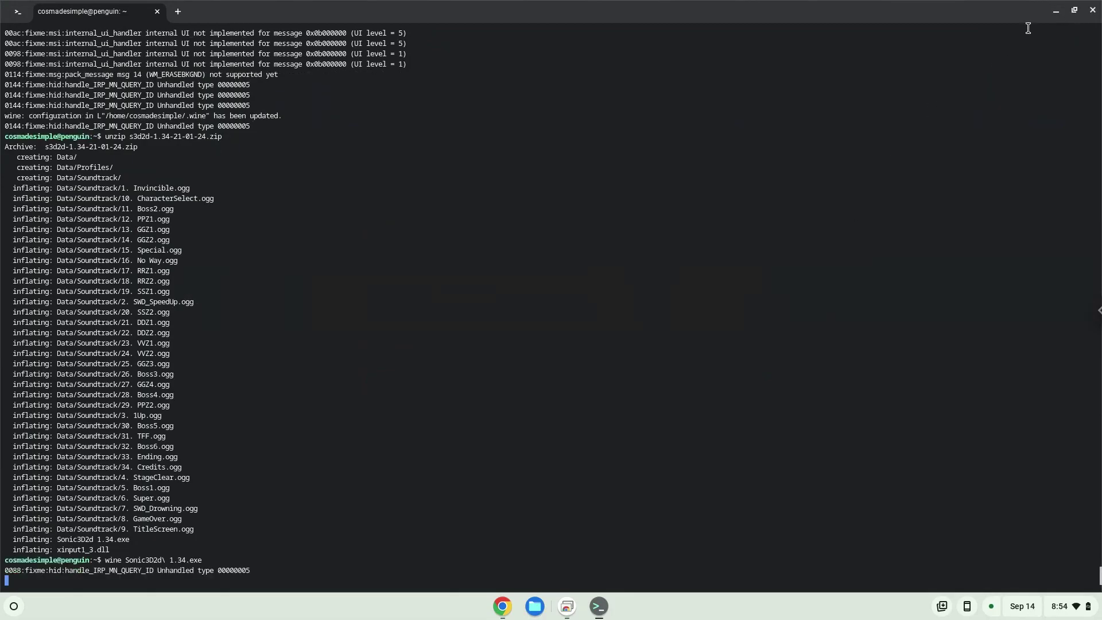
Minimize Terminal, widen the tiny Sonic 3D in 2D window, then maximize it.
left_click(1055, 13)
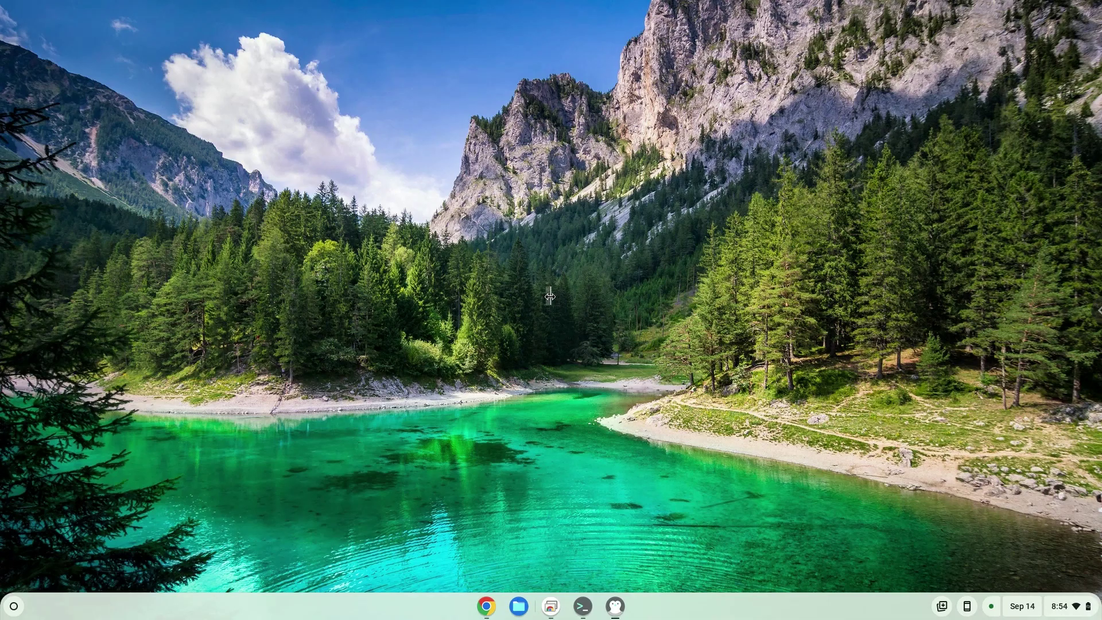
left_click_drag(550, 297, 456, 305)
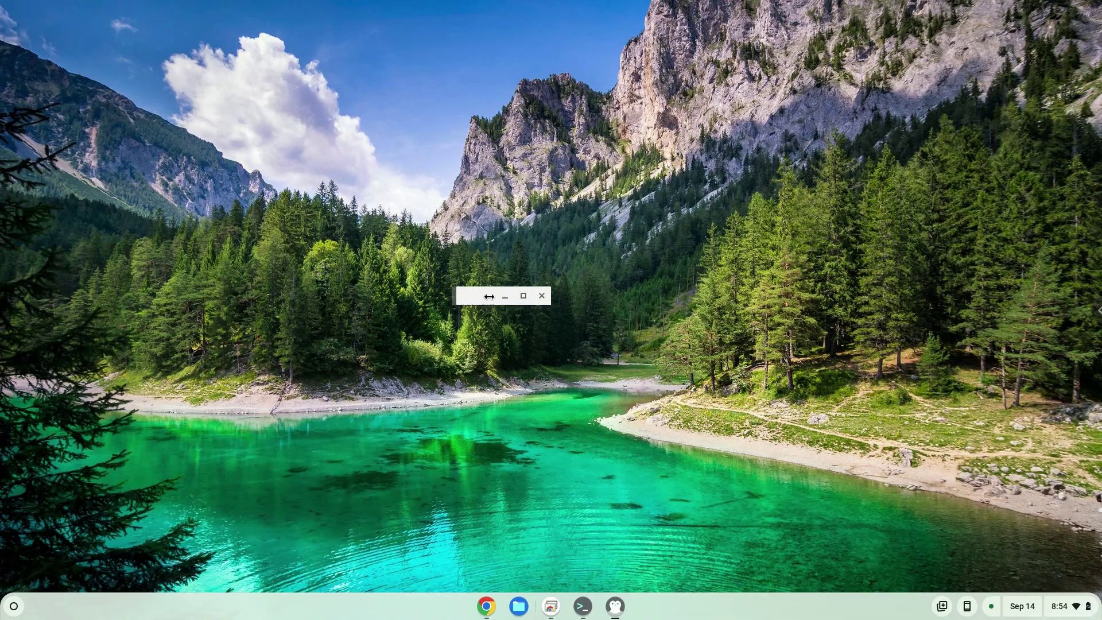
left_click(524, 296)
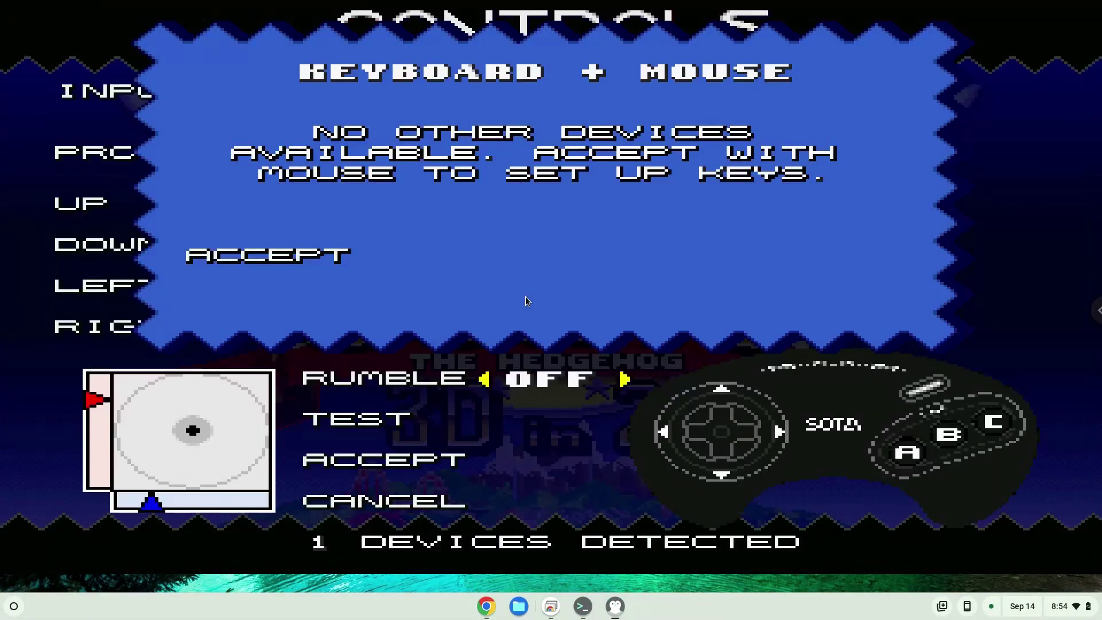